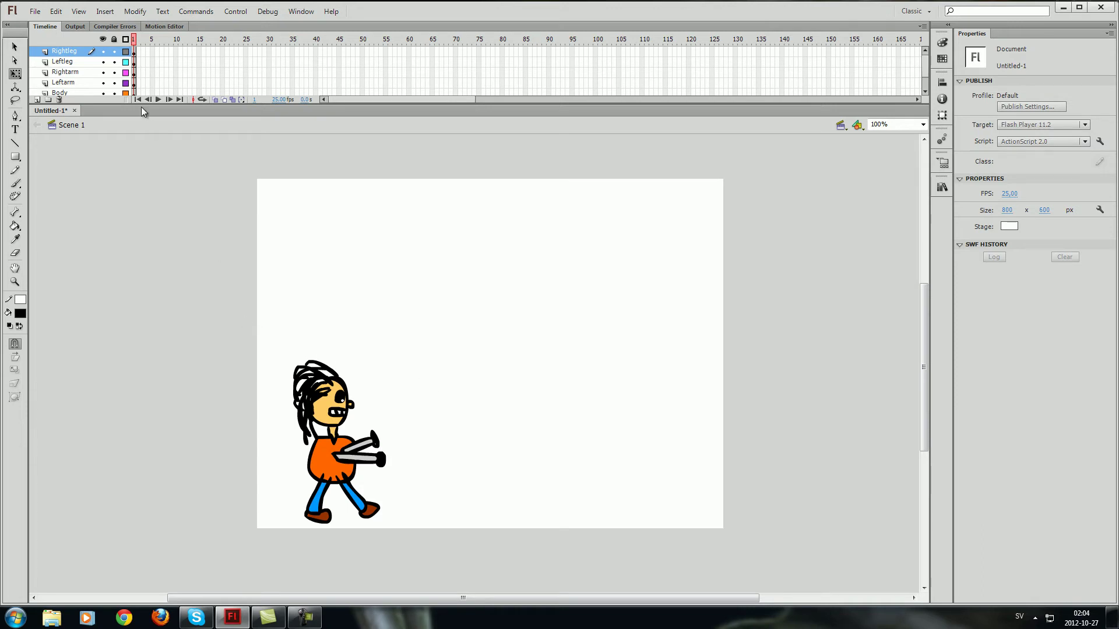
# Step: Copy frame 1 from all six character layers
pyautogui.click(134, 51)
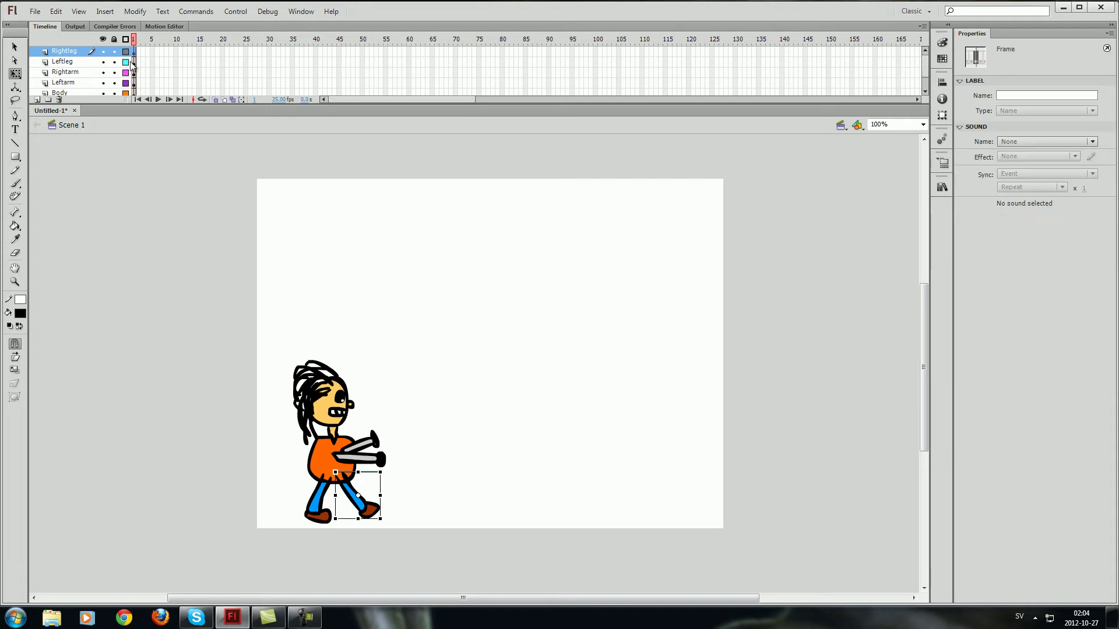
pyautogui.scroll(-1, 135, 51)
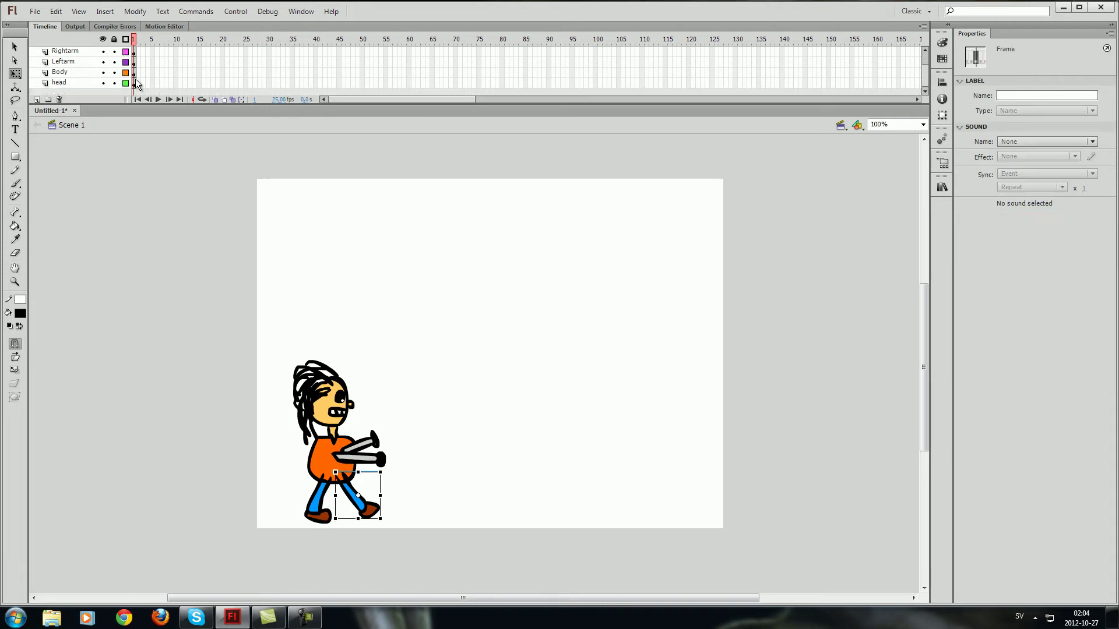
pyautogui.keyDown('shift'); pyautogui.click(134, 83); pyautogui.keyUp('shift')
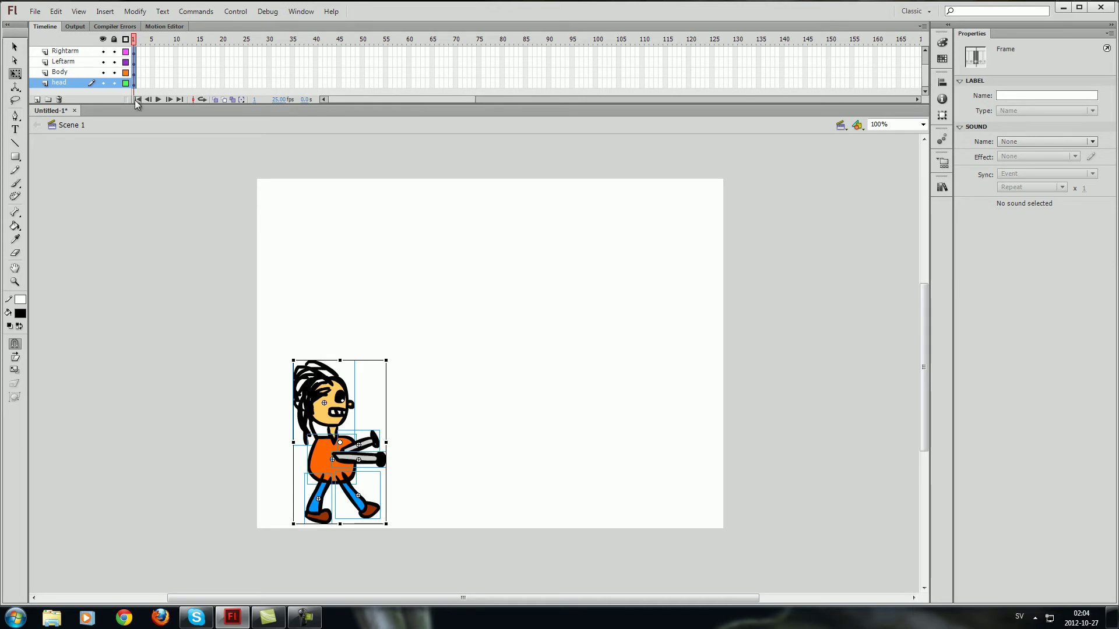
pyautogui.rightClick(132, 57)
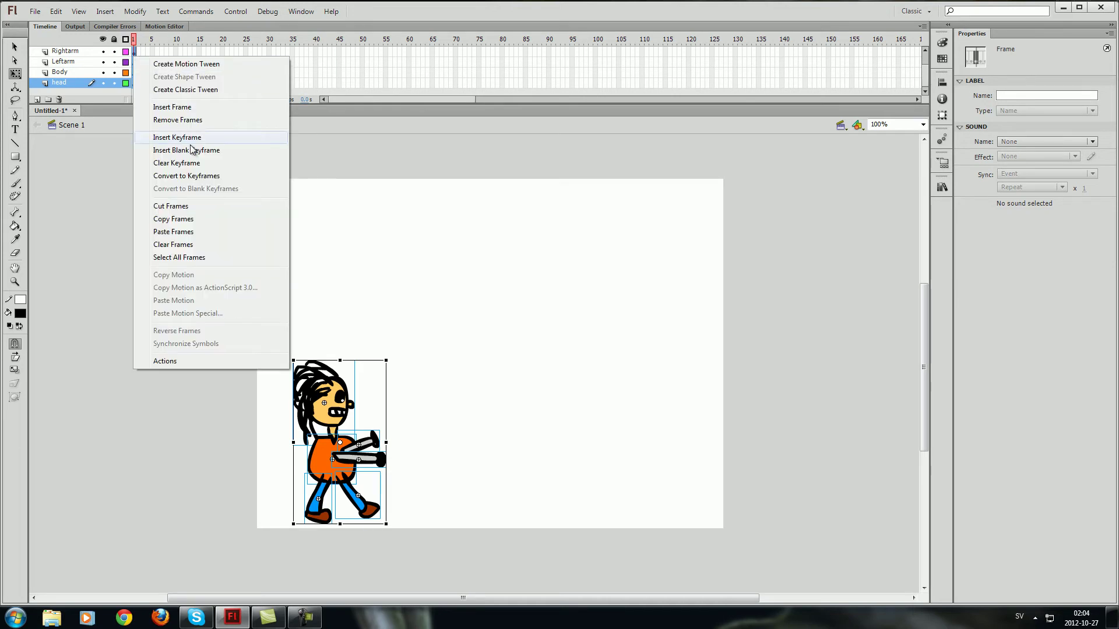
pyautogui.click(233, 219)
pyautogui.click(292, 62)
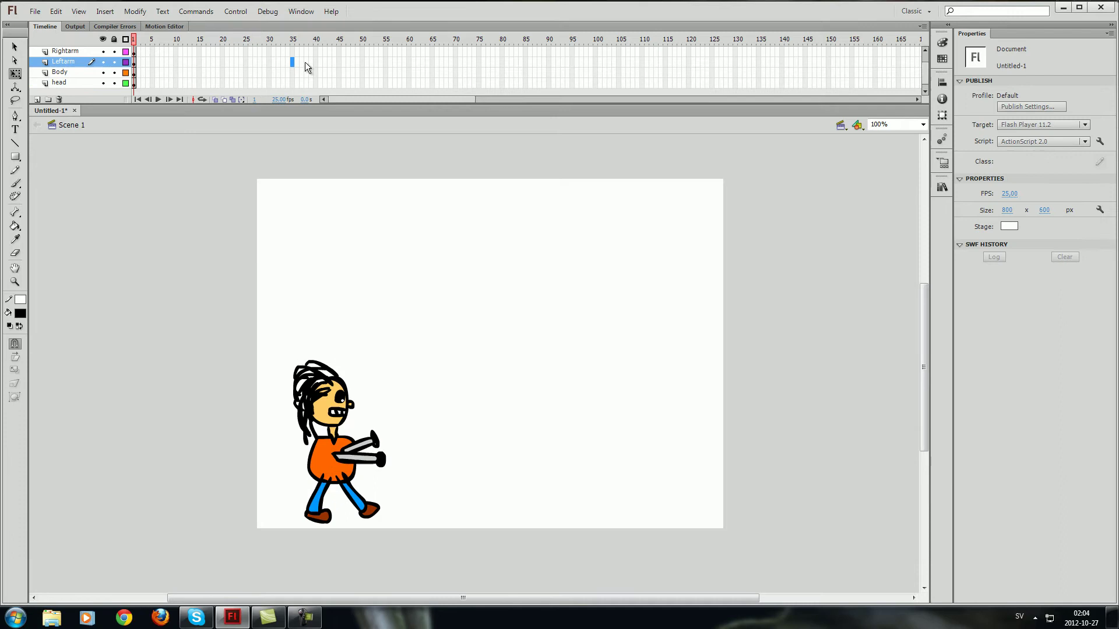
# Step: Paste the copied frames at frame 150 on every layer, from Rightleg to head
pyautogui.scroll(1, 305, 62)
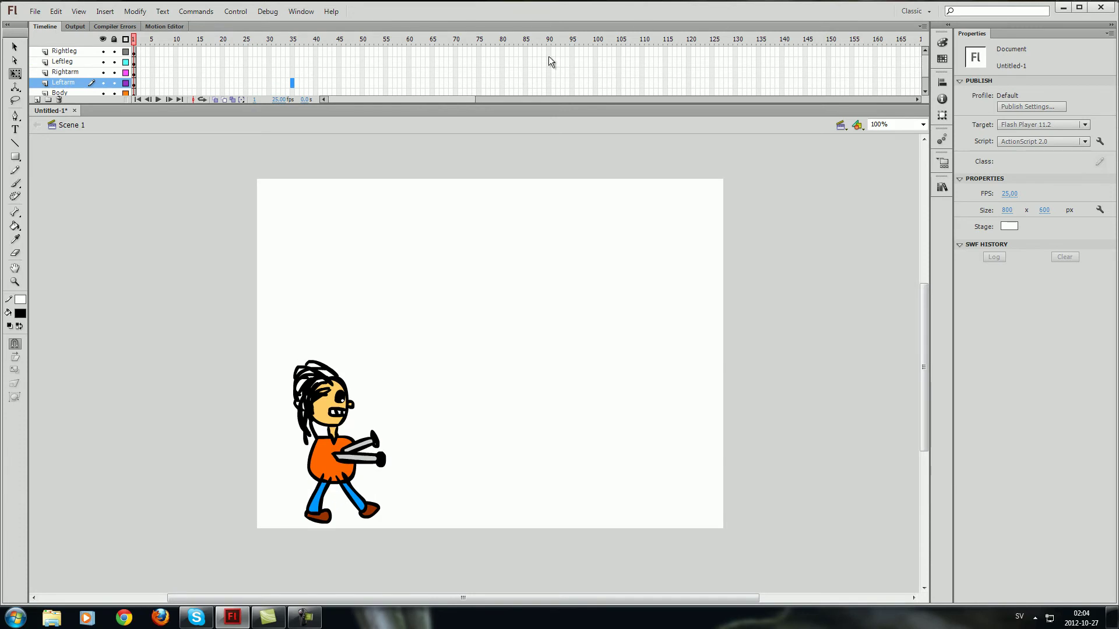
pyautogui.click(828, 52)
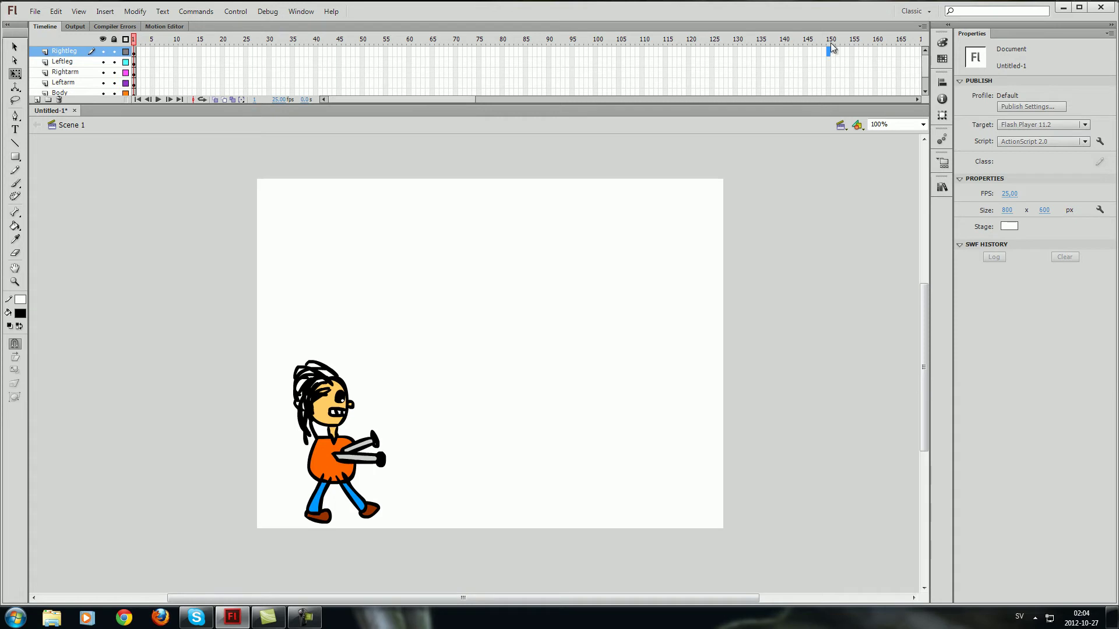
pyautogui.scroll(-1, 837, 62)
pyautogui.keyDown('shift'); pyautogui.click(829, 83); pyautogui.keyUp('shift')
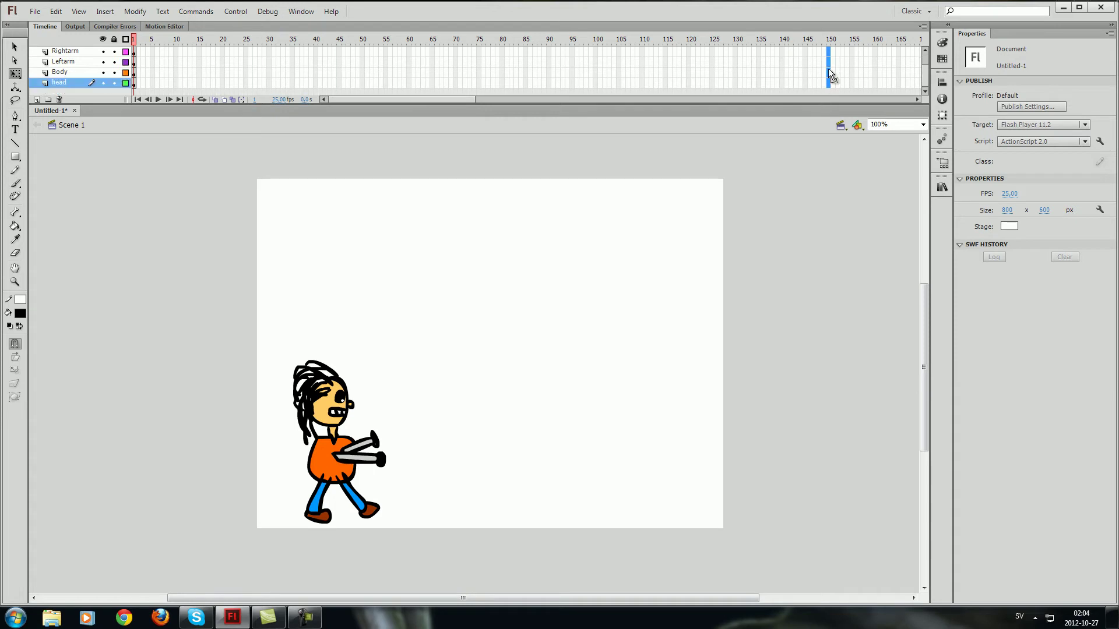
pyautogui.rightClick(828, 68)
pyautogui.click(890, 244)
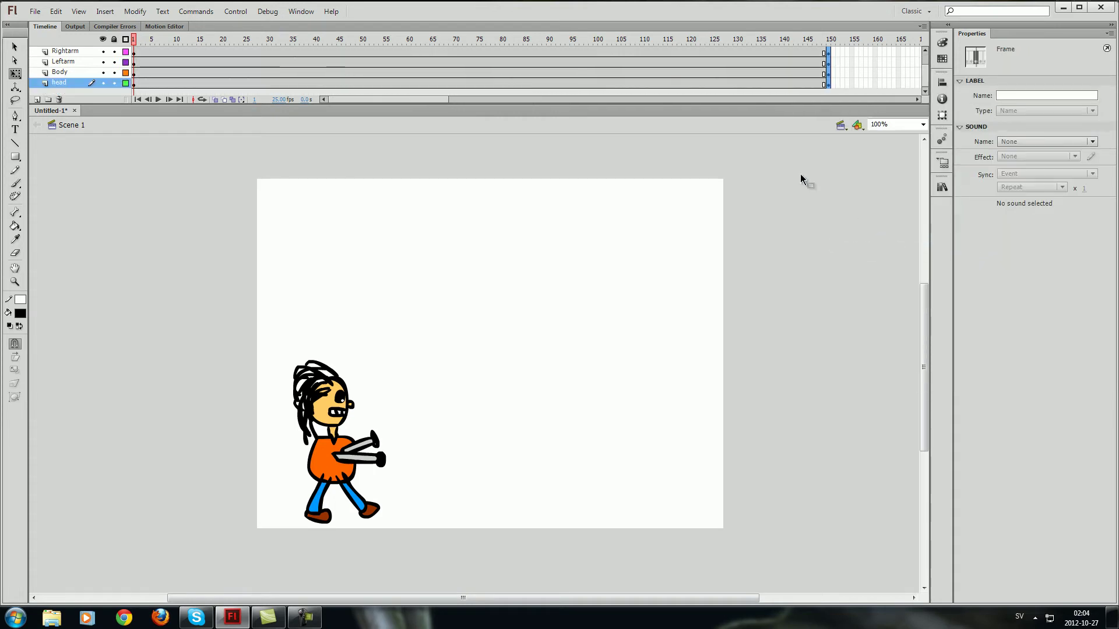
pyautogui.click(621, 74)
pyautogui.scroll(2, 621, 75)
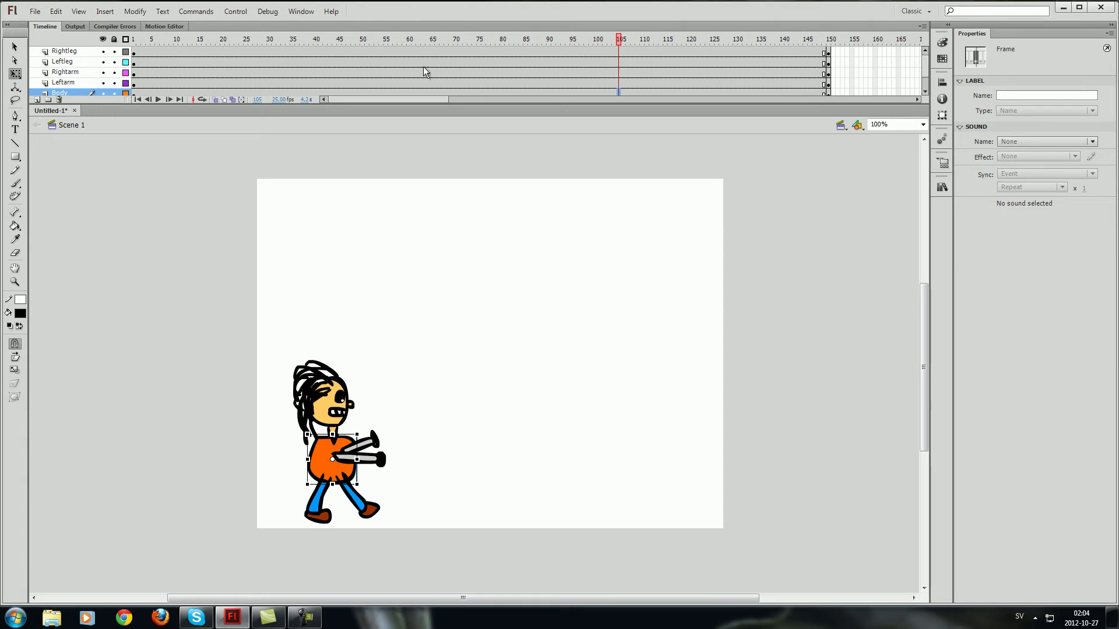
# Step: Select a frame column across all layers and create a motion tween spanning frames 1–150
pyautogui.click(499, 50)
pyautogui.scroll(-1, 499, 51)
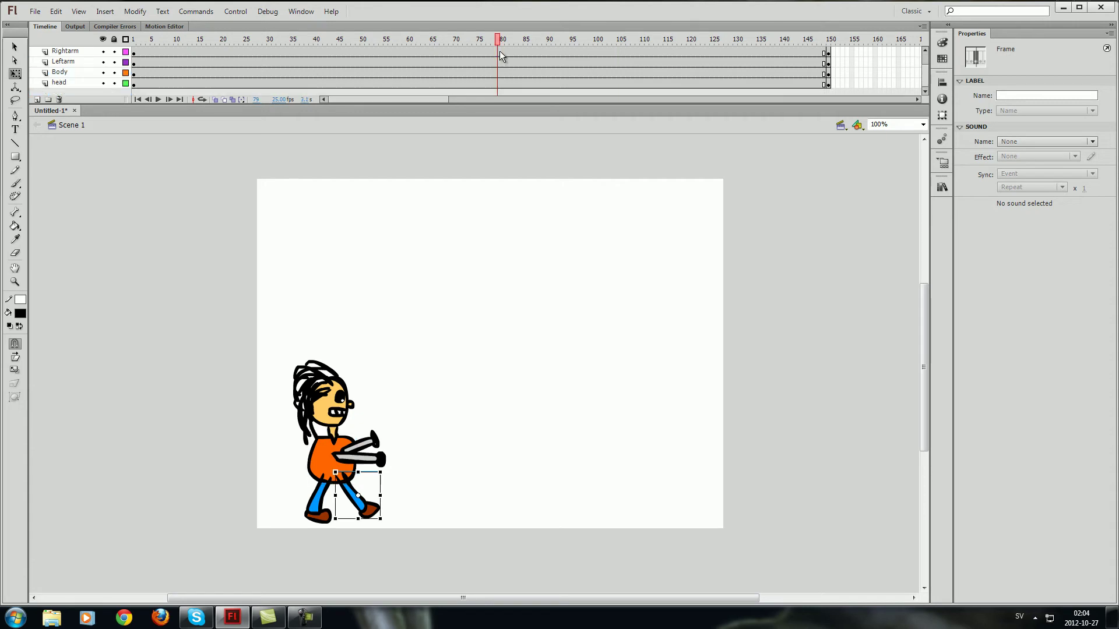
pyautogui.hotkey('ctrl', 'a')
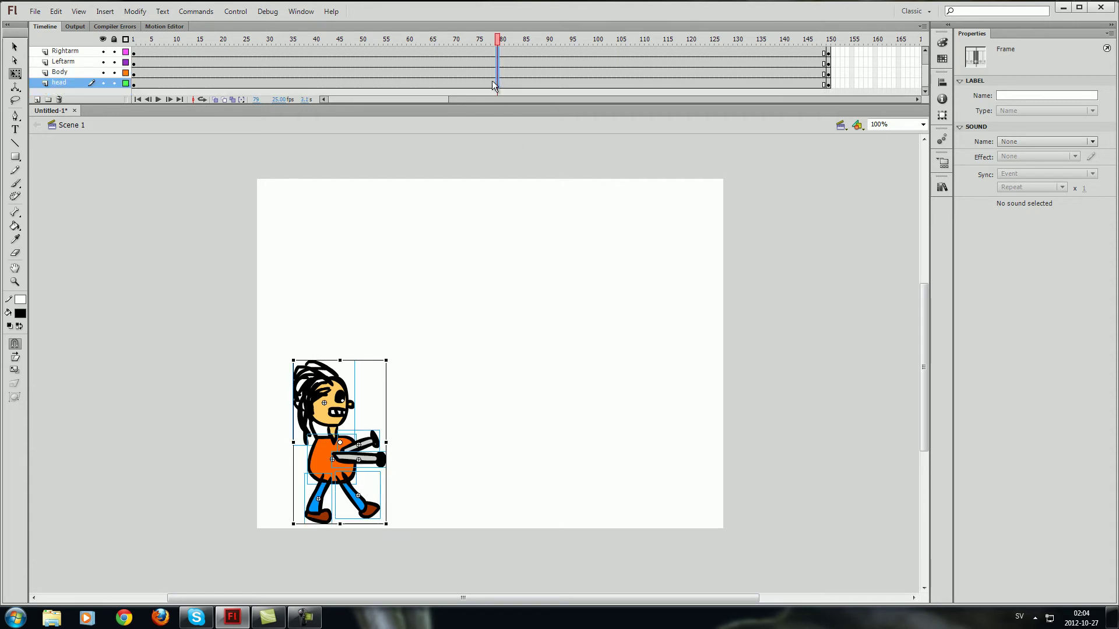
pyautogui.scroll(1, 493, 81)
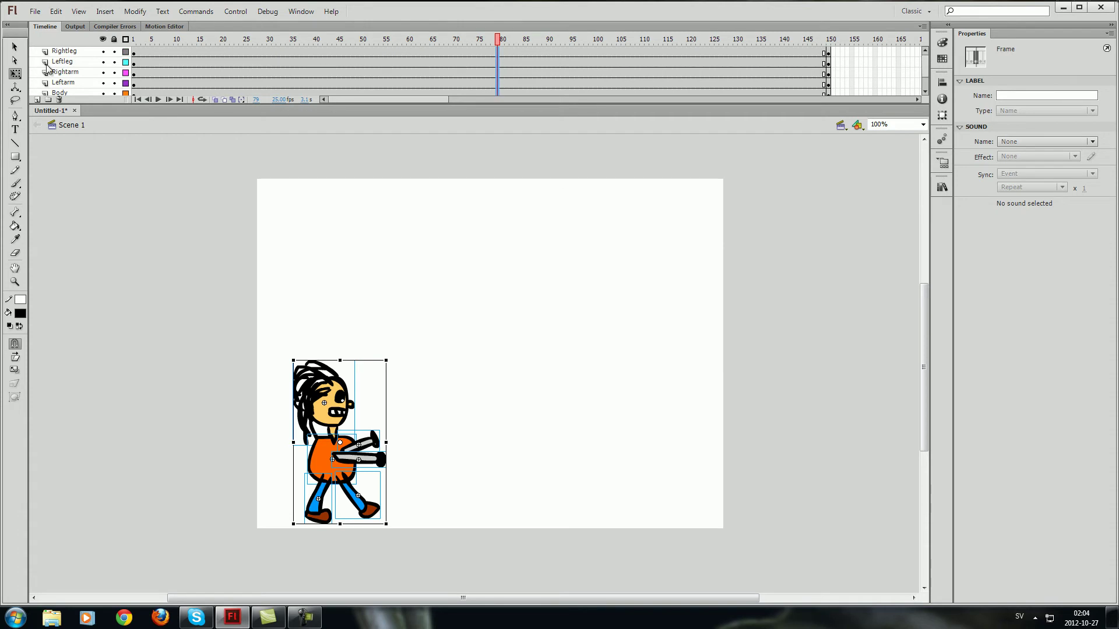
pyautogui.rightClick(507, 53)
pyautogui.press('Escape')
pyautogui.moveTo(491, 49); pyautogui.dragTo(492, 86)
pyautogui.rightClick(493, 86)
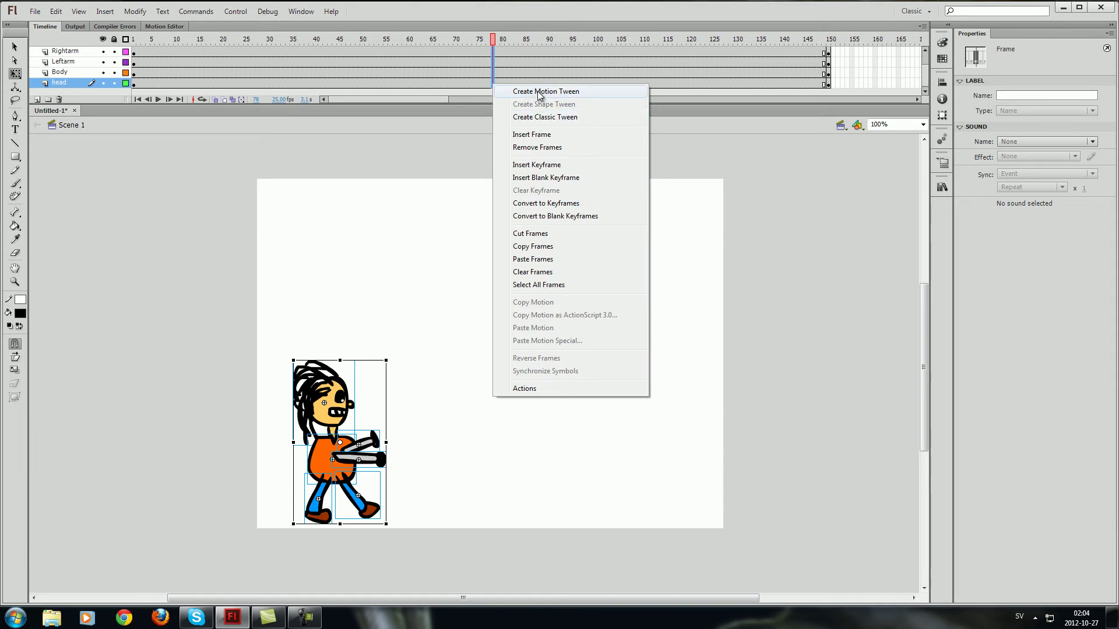
pyautogui.click(558, 95)
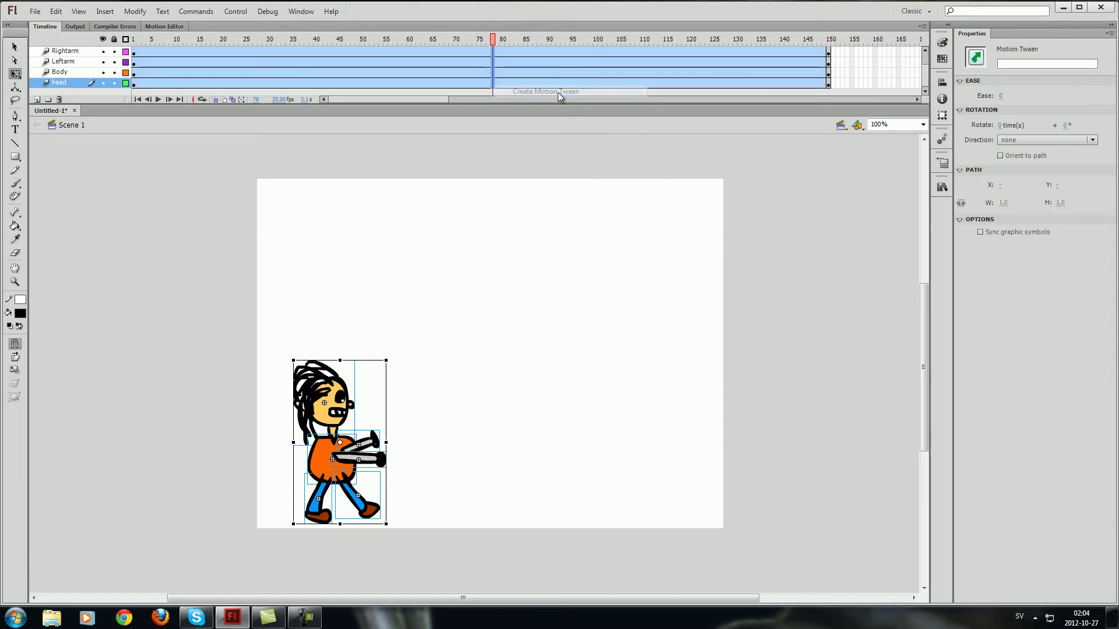
pyautogui.scroll(1, 329, 67)
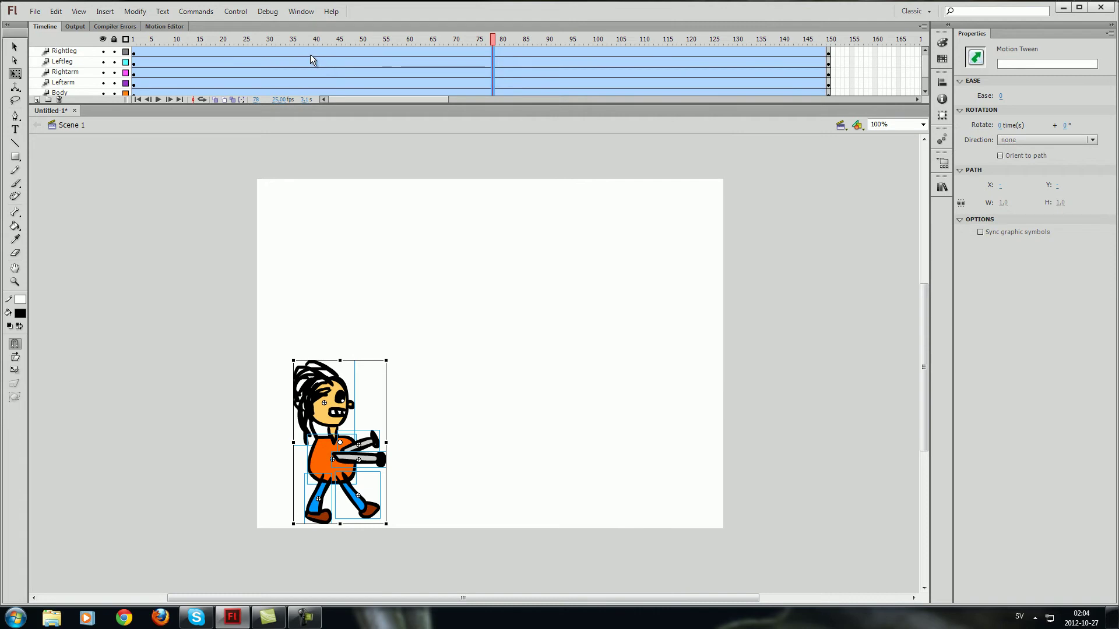
pyautogui.click(310, 52)
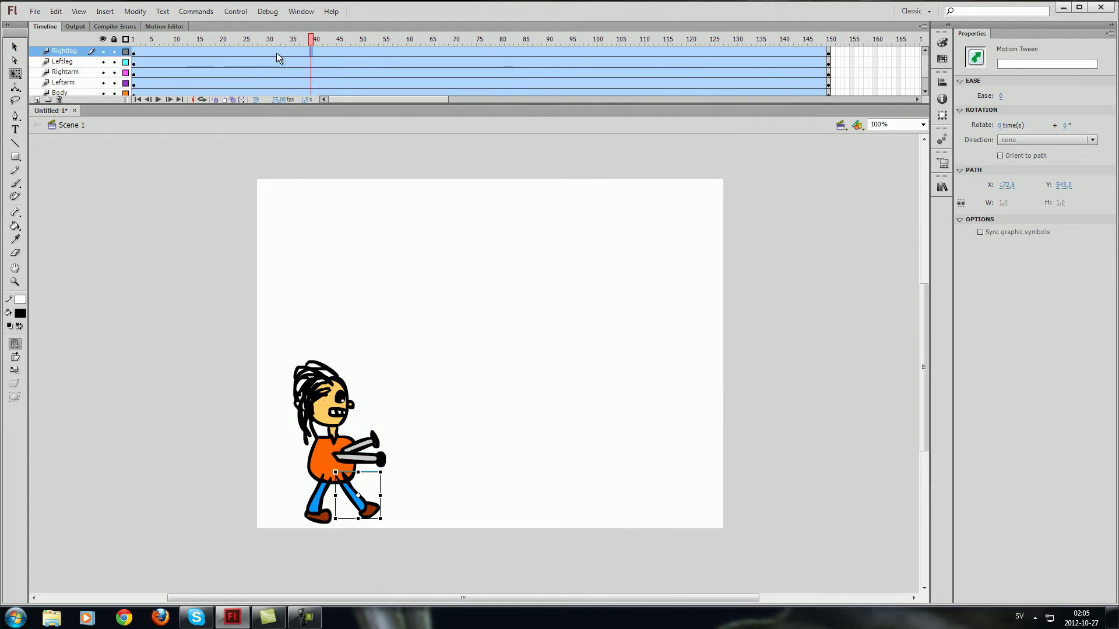
pyautogui.click(337, 51)
pyautogui.click(196, 56)
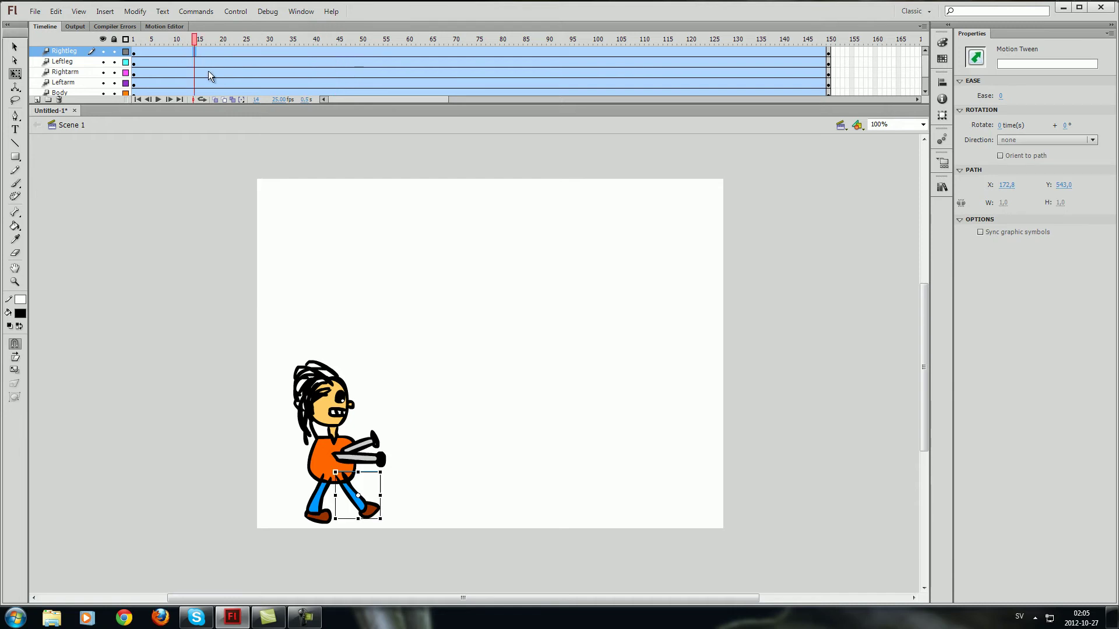
pyautogui.click(266, 58)
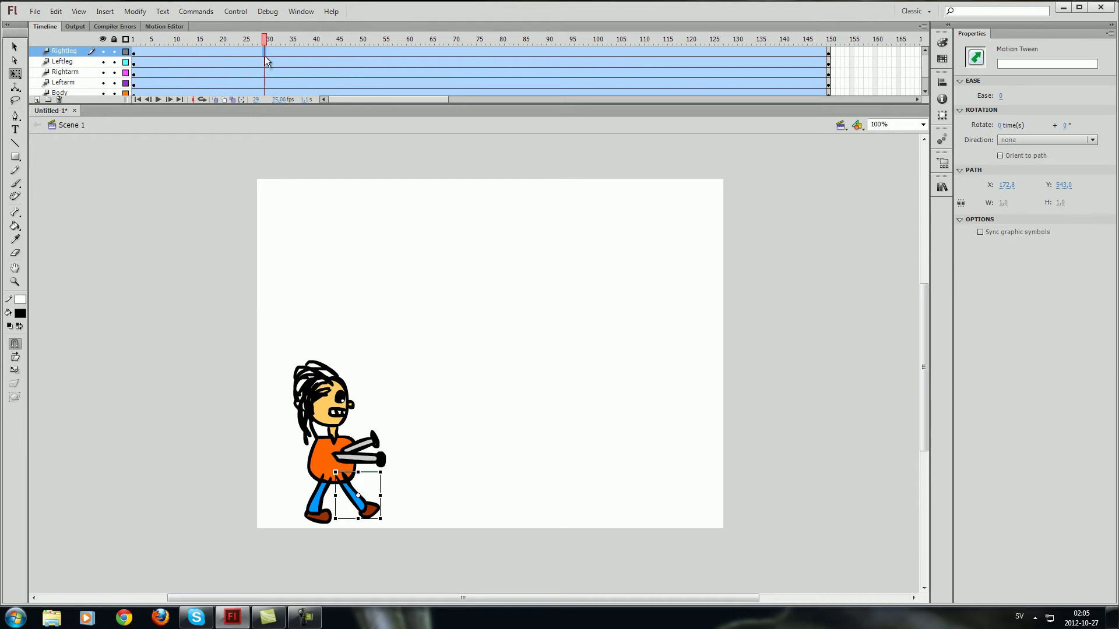
pyautogui.click(447, 53)
pyautogui.click(456, 54)
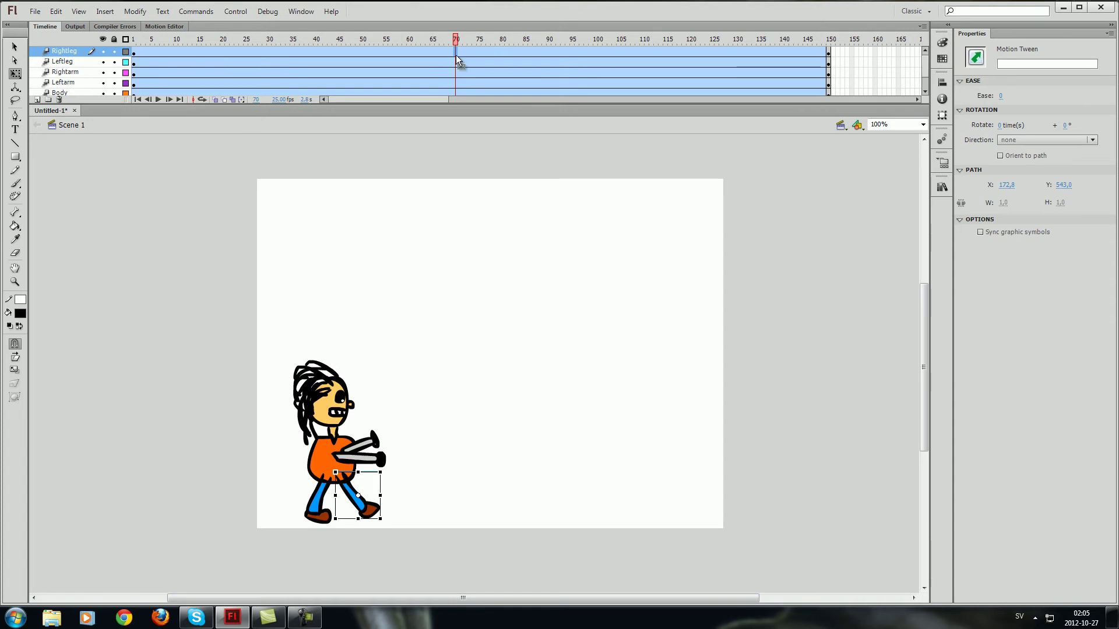
pyautogui.click(258, 55)
pyautogui.click(558, 62)
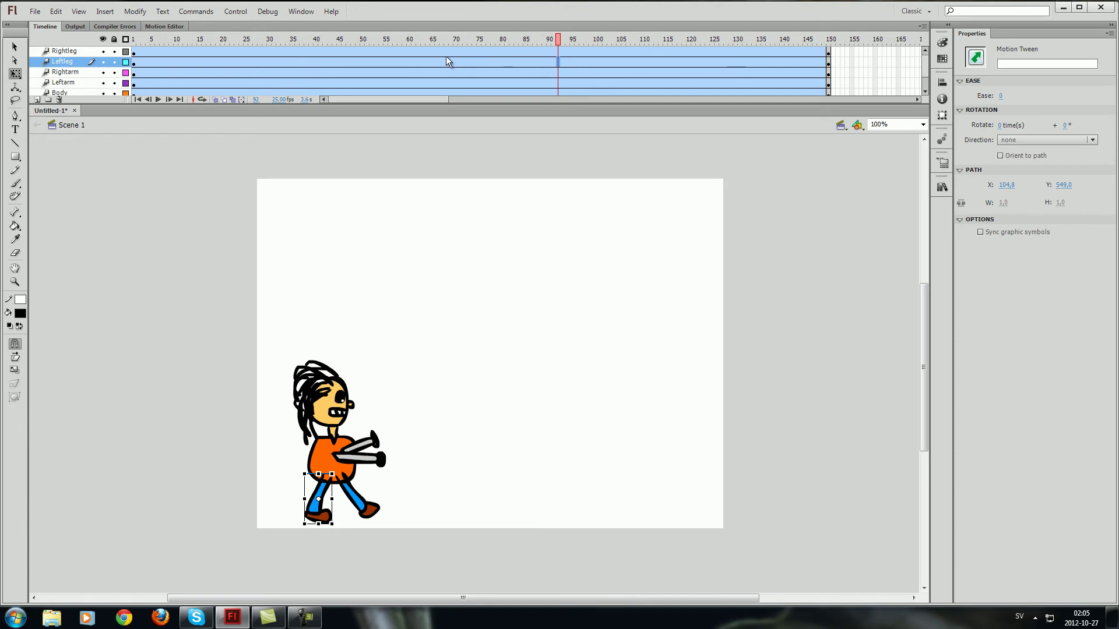
pyautogui.click(743, 52)
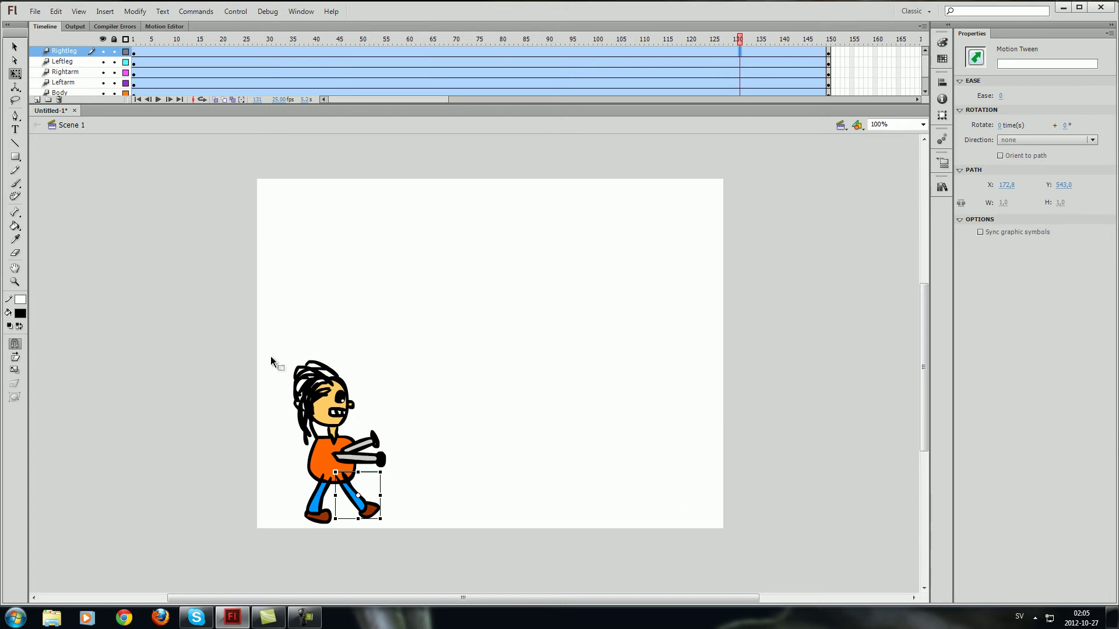
pyautogui.moveTo(516, 594); pyautogui.dragTo(197, 231)
pyautogui.moveTo(318, 389); pyautogui.dragTo(639, 386)
pyautogui.click(543, 310)
pyautogui.scroll(-1, 758, 75)
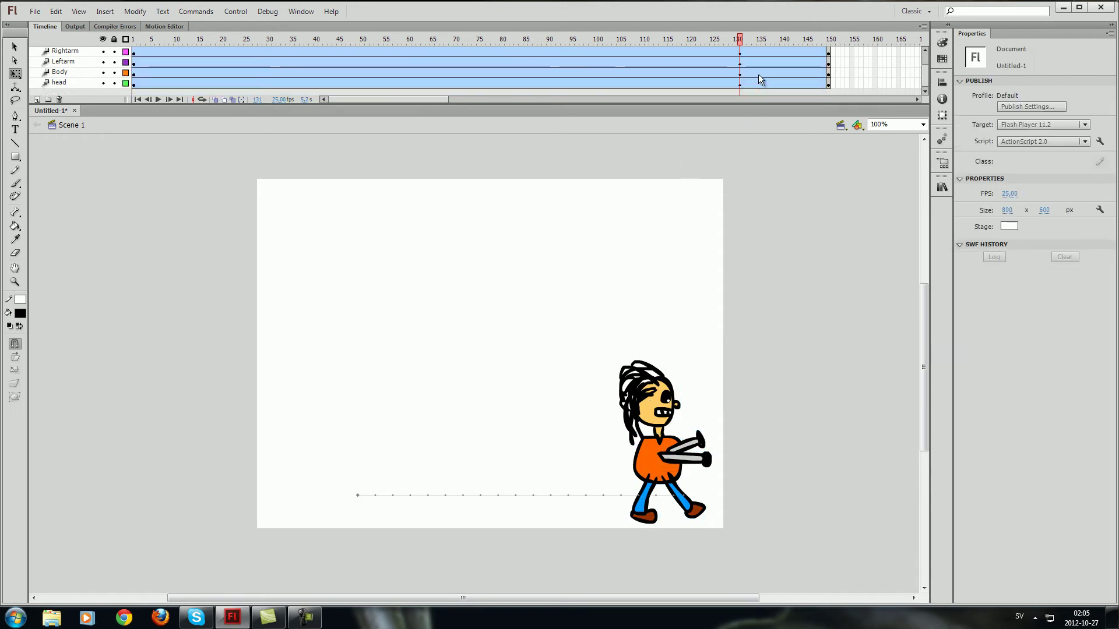
pyautogui.scroll(1, 740, 88)
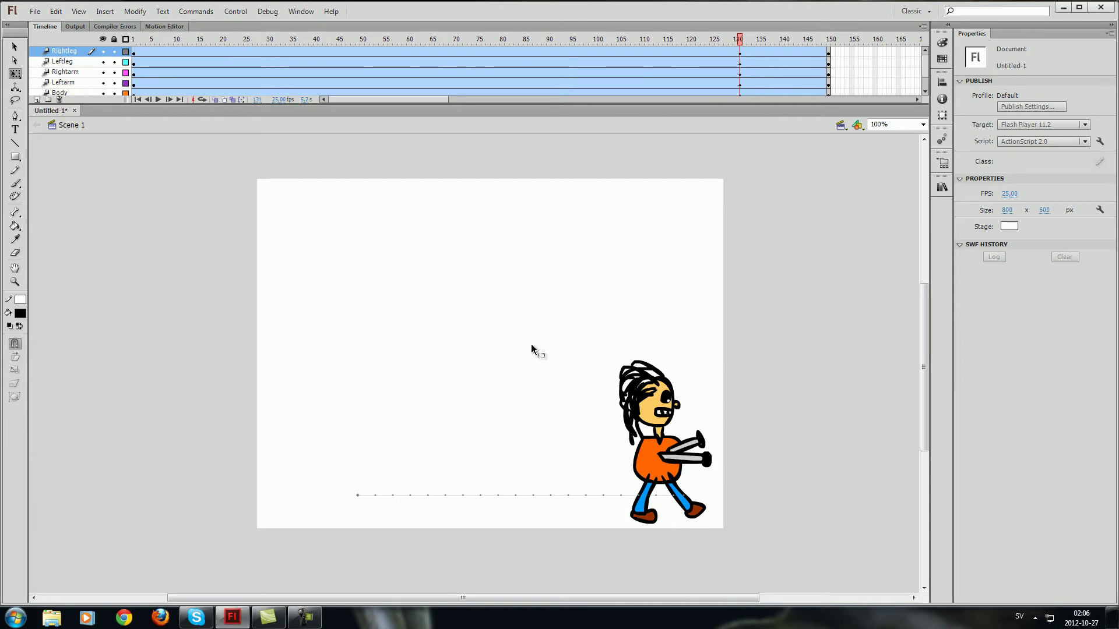
pyautogui.hotkey('ctrl', 'Return')
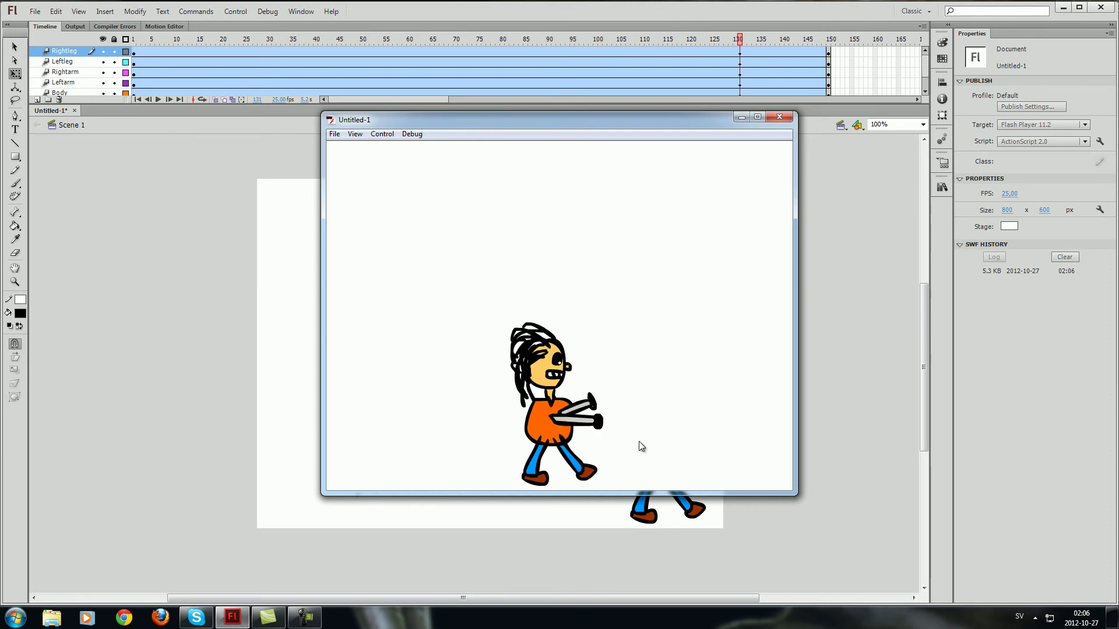
pyautogui.click(788, 116)
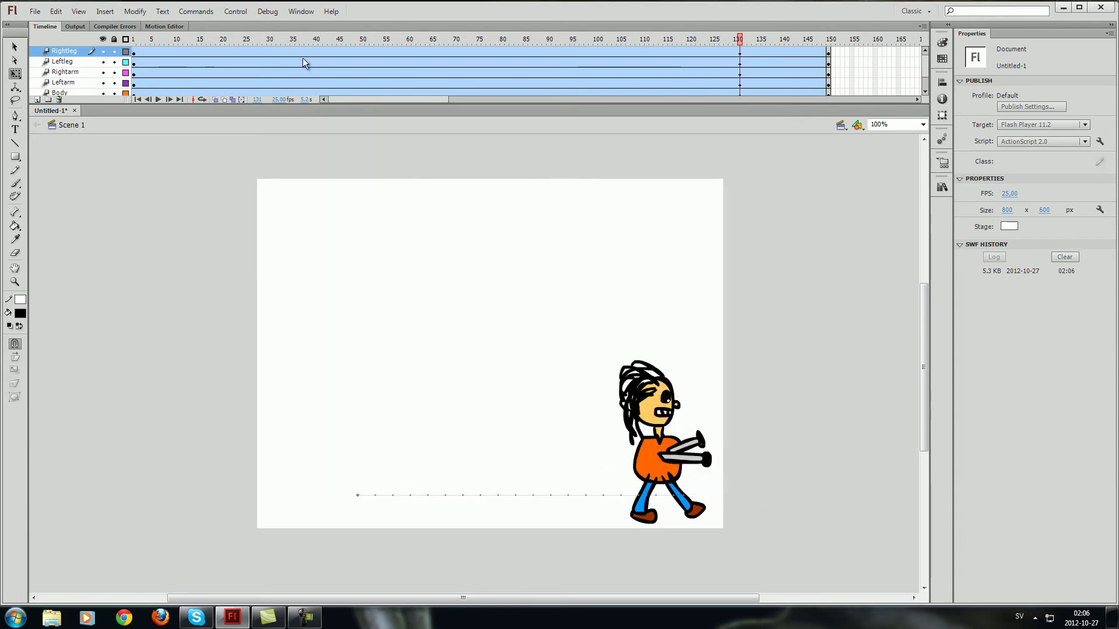
# Step: At frame 30, spread the legs into a stride: right leg back, left leg forward
pyautogui.click(270, 56)
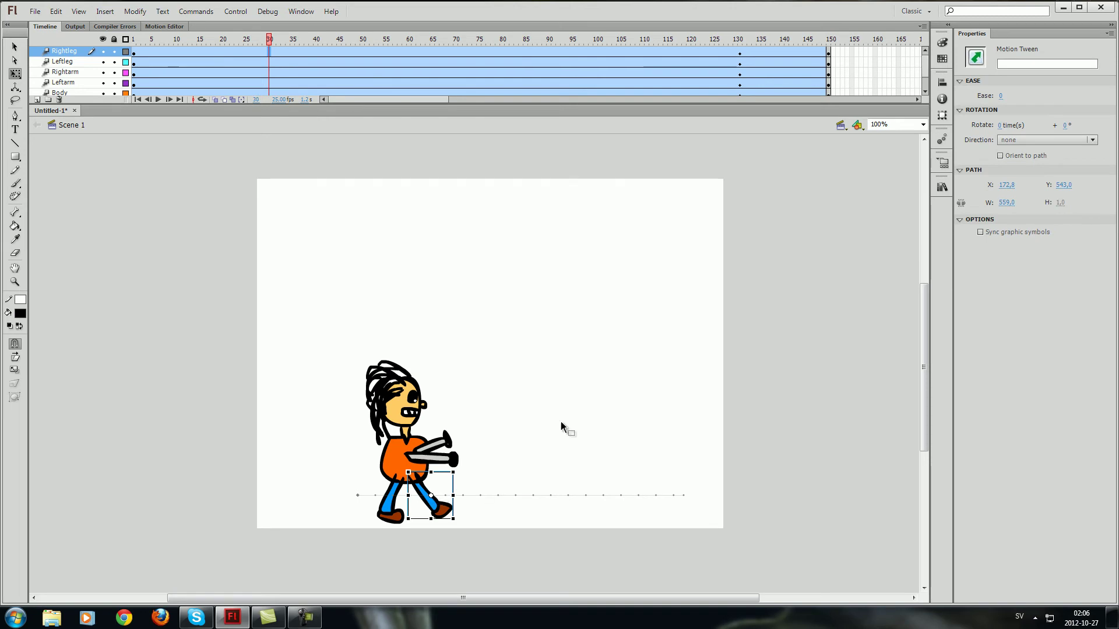
pyautogui.click(488, 516)
pyautogui.click(434, 496)
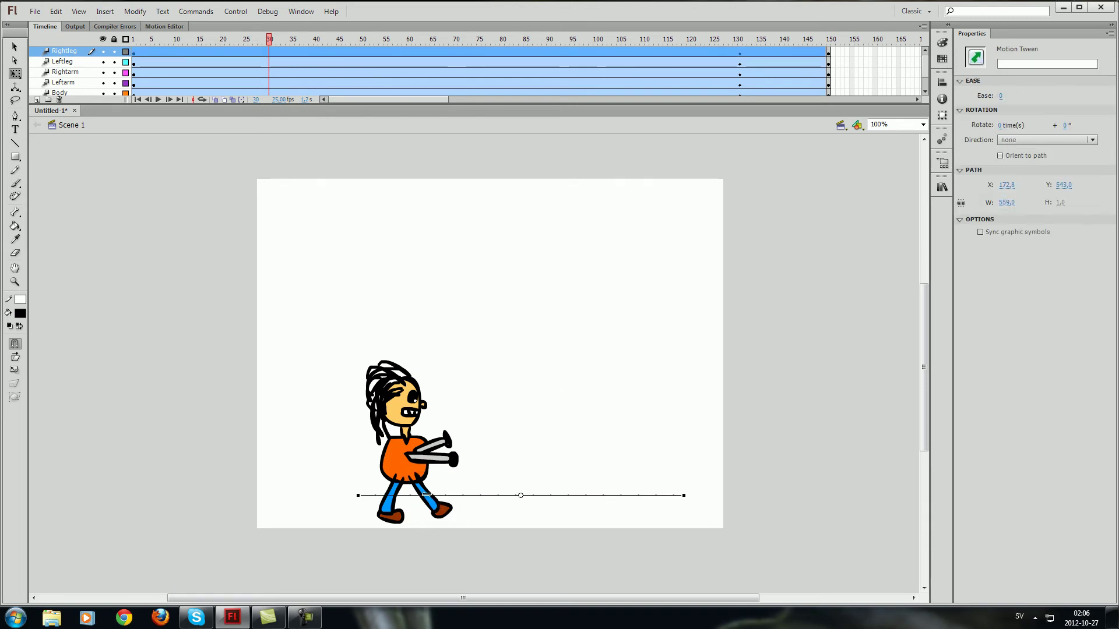
pyautogui.click(494, 503)
pyautogui.click(441, 511)
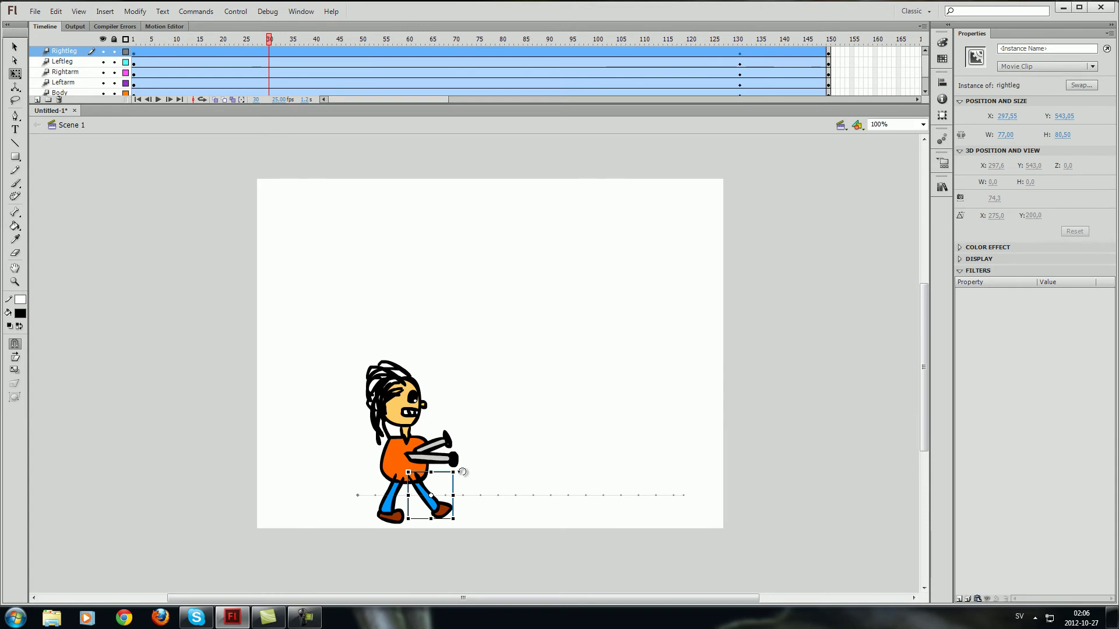
pyautogui.click(507, 459)
pyautogui.click(440, 512)
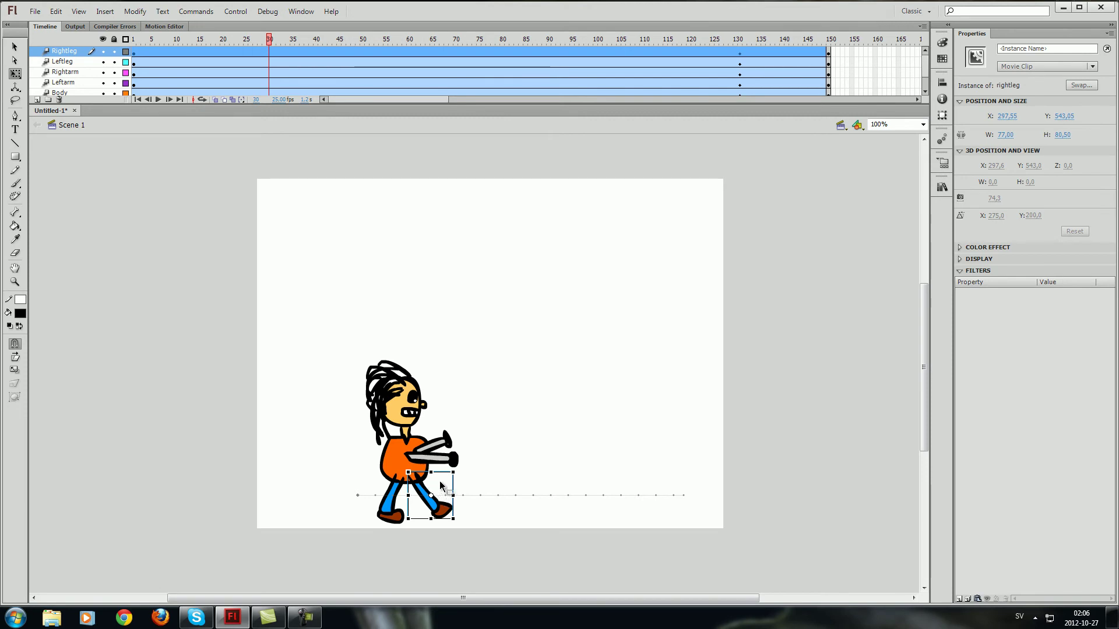
pyautogui.moveTo(422, 485); pyautogui.dragTo(424, 513)
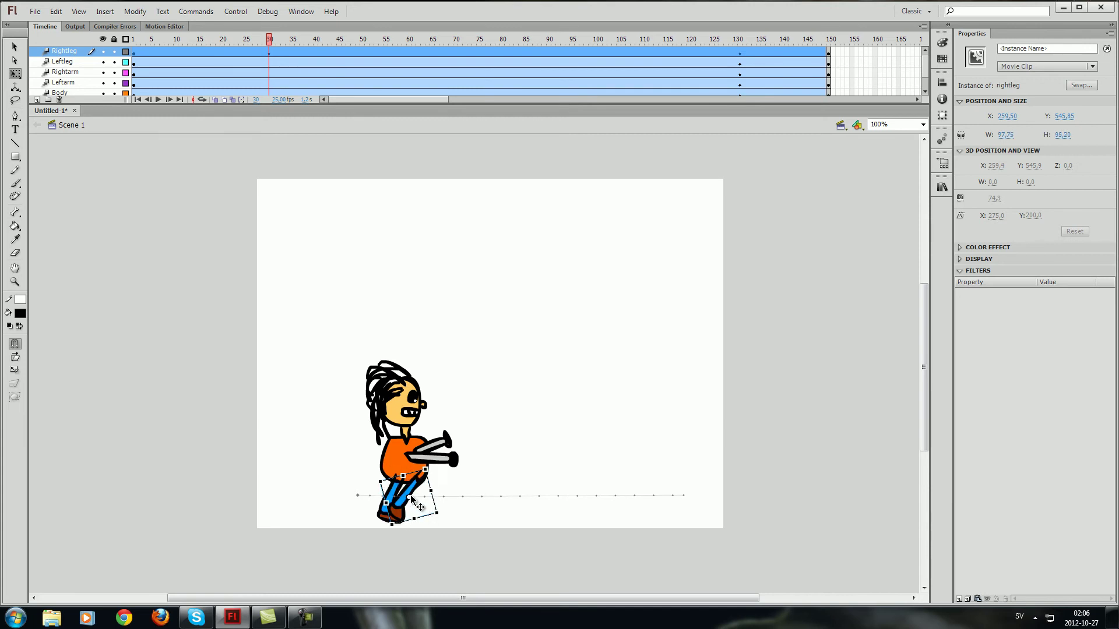
pyautogui.moveTo(412, 498); pyautogui.dragTo(379, 514)
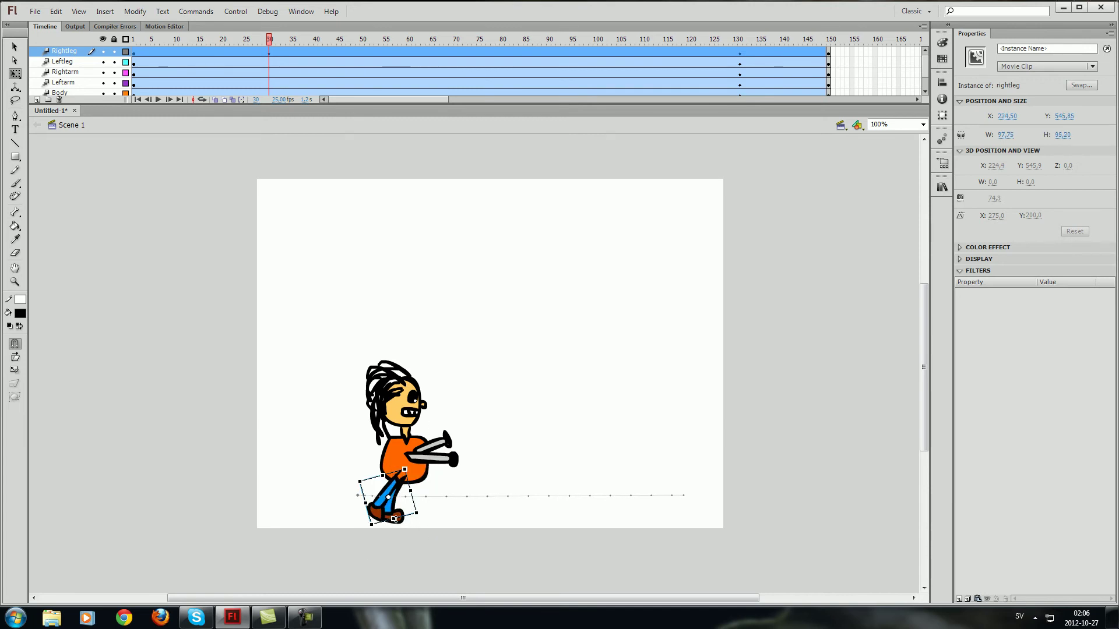
pyautogui.click(402, 523)
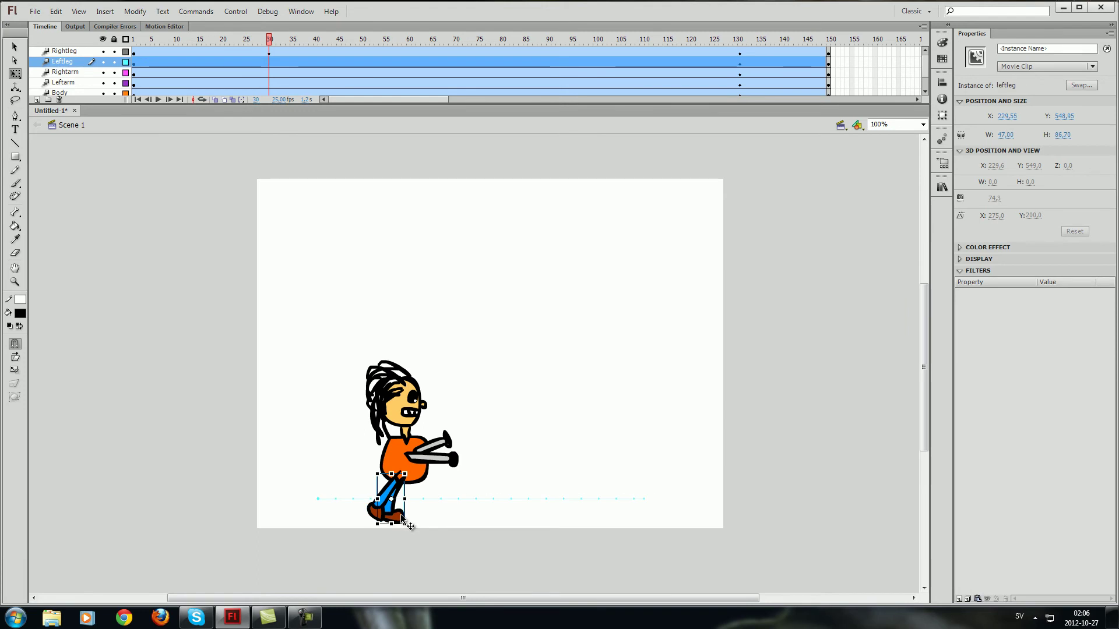
pyautogui.moveTo(401, 514); pyautogui.dragTo(432, 510)
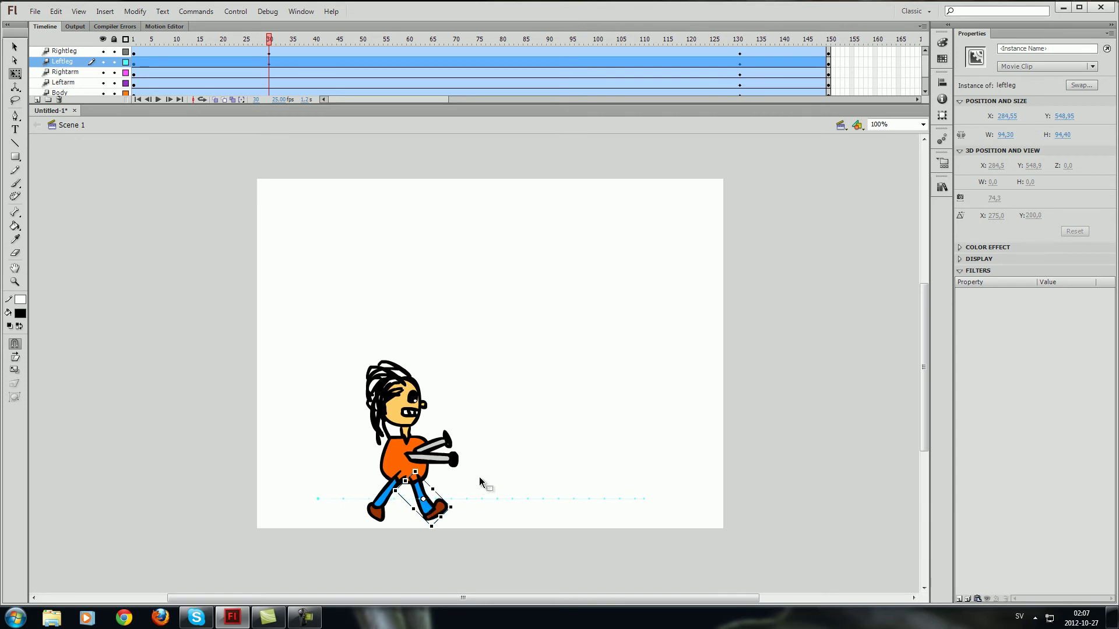
pyautogui.click(473, 517)
# Step: Swing the right arm down-right, rotate the left arm upward, and tilt the head forward
pyautogui.click(445, 458)
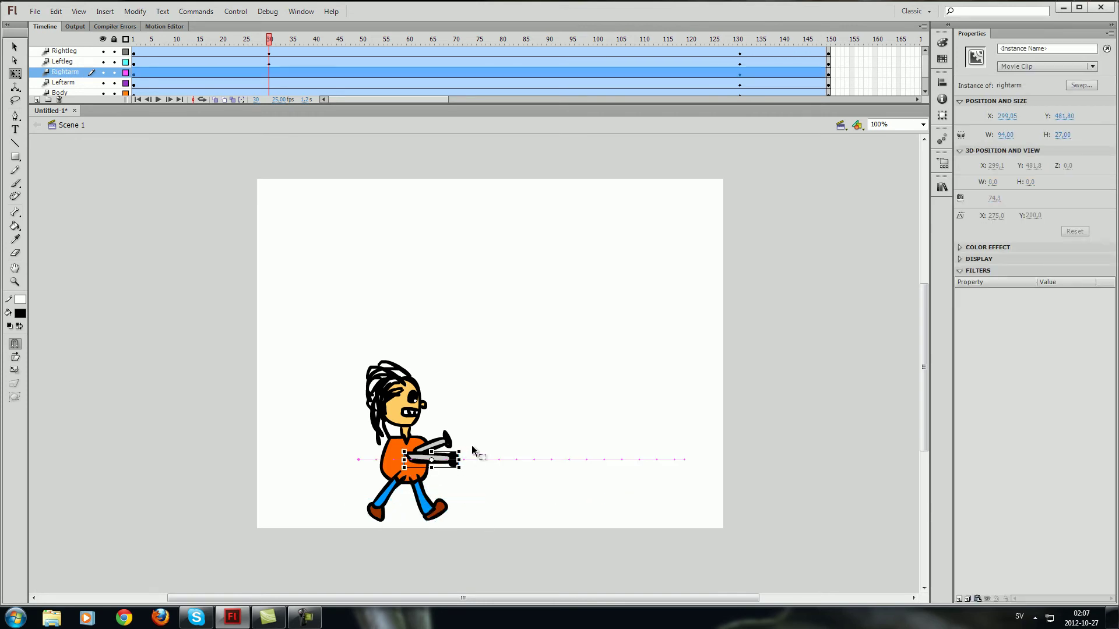
pyautogui.moveTo(465, 444); pyautogui.dragTo(453, 475)
pyautogui.click(448, 440)
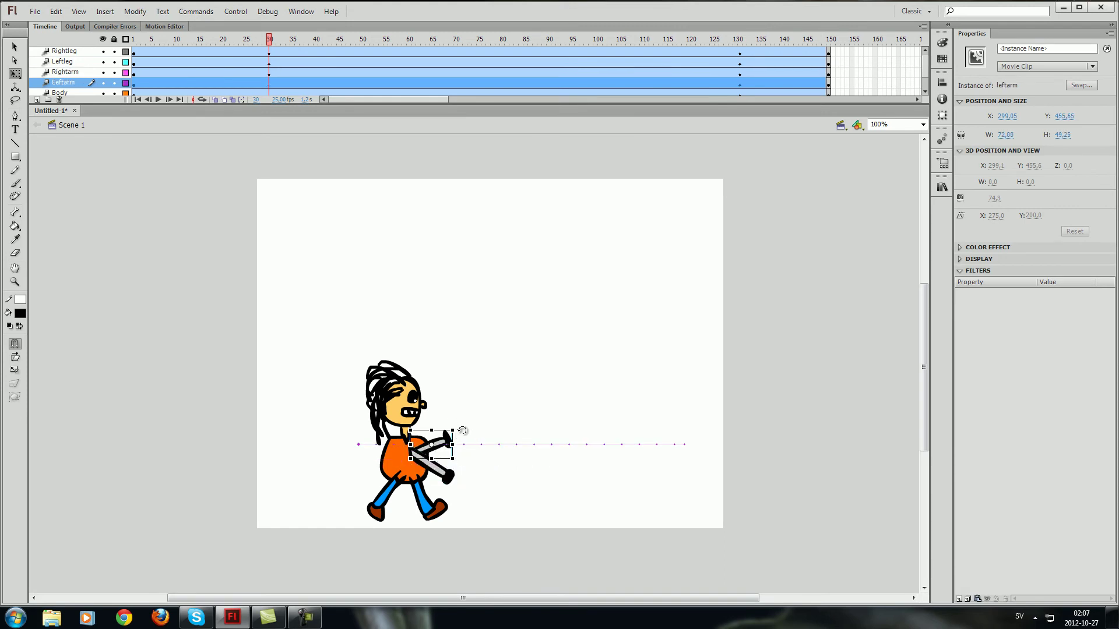
pyautogui.moveTo(463, 427); pyautogui.dragTo(461, 428)
pyautogui.click(396, 398)
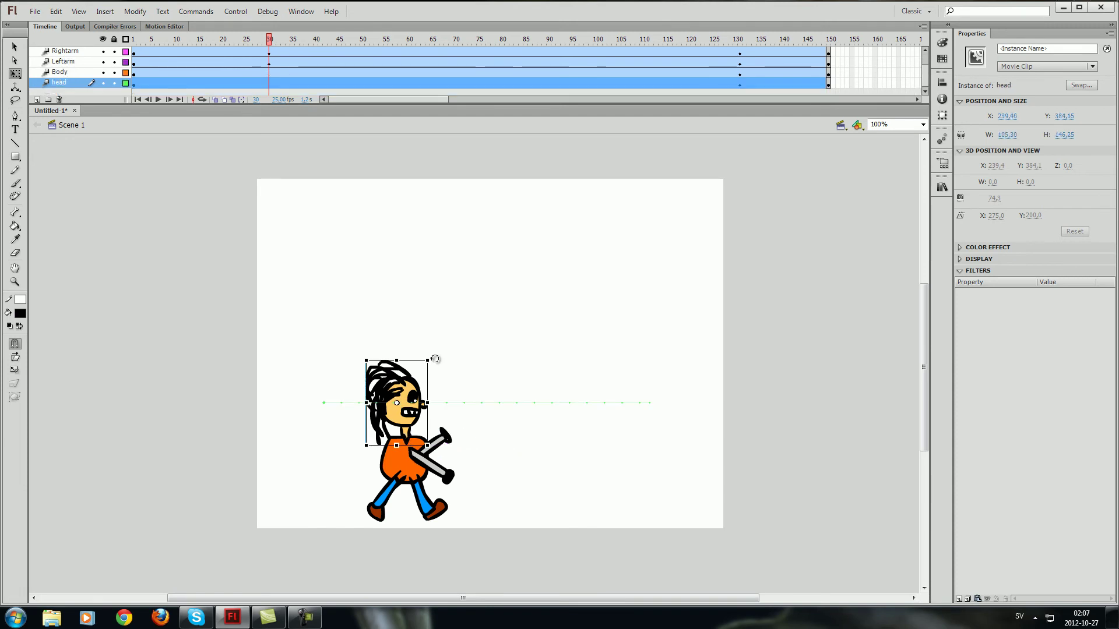
pyautogui.moveTo(436, 359); pyautogui.dragTo(408, 391)
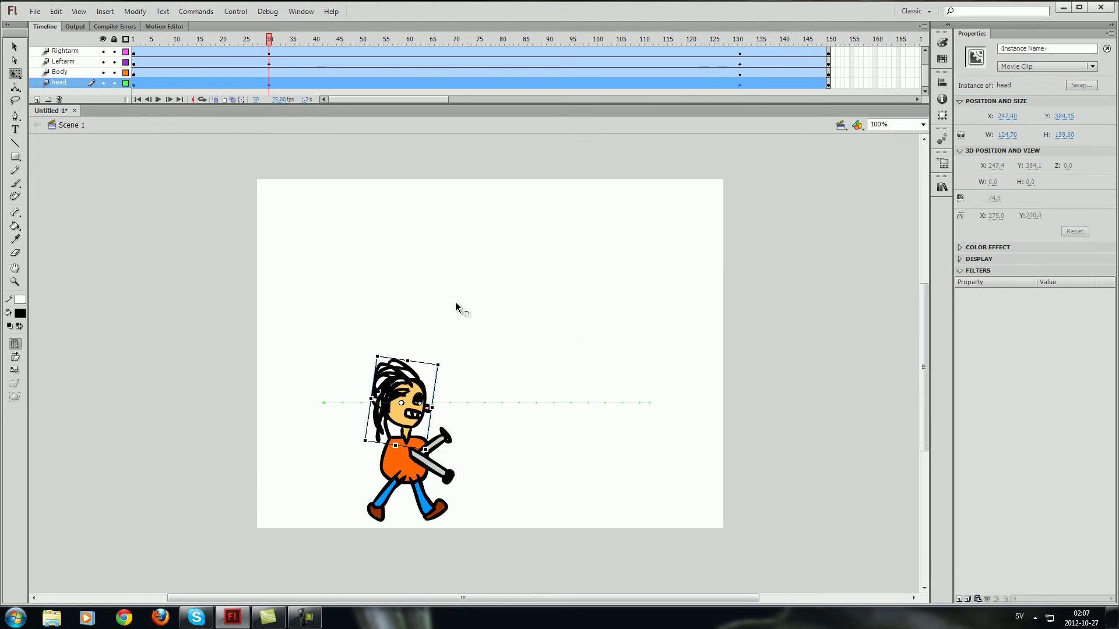
pyautogui.click(470, 356)
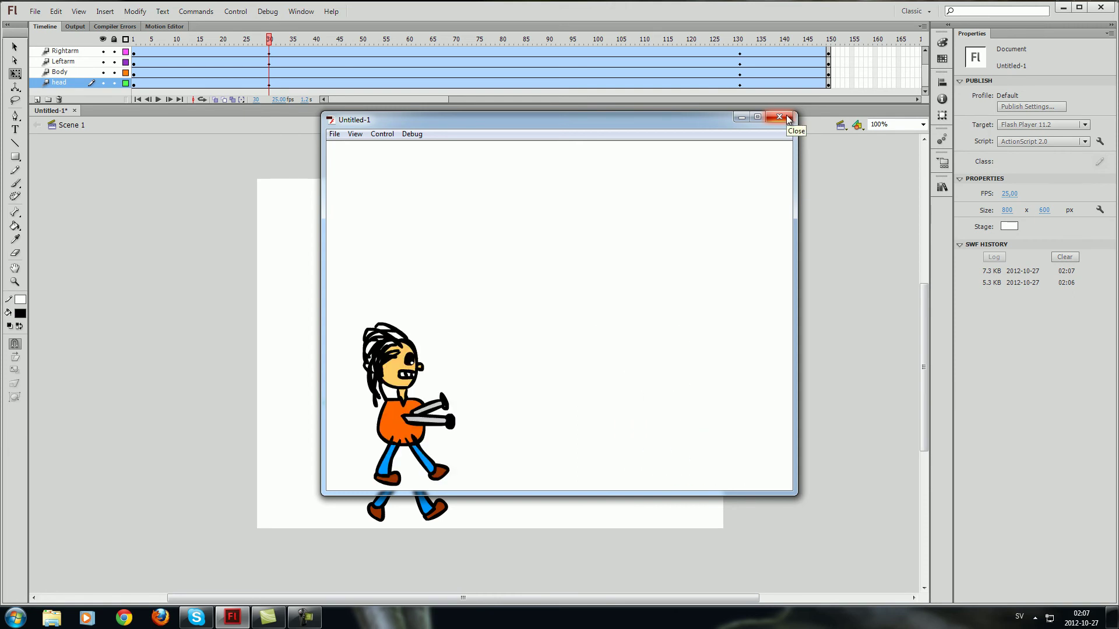
# Step: Close the preview and, at frame 80, rotate the right leg and straighten the left leg
pyautogui.click(787, 119)
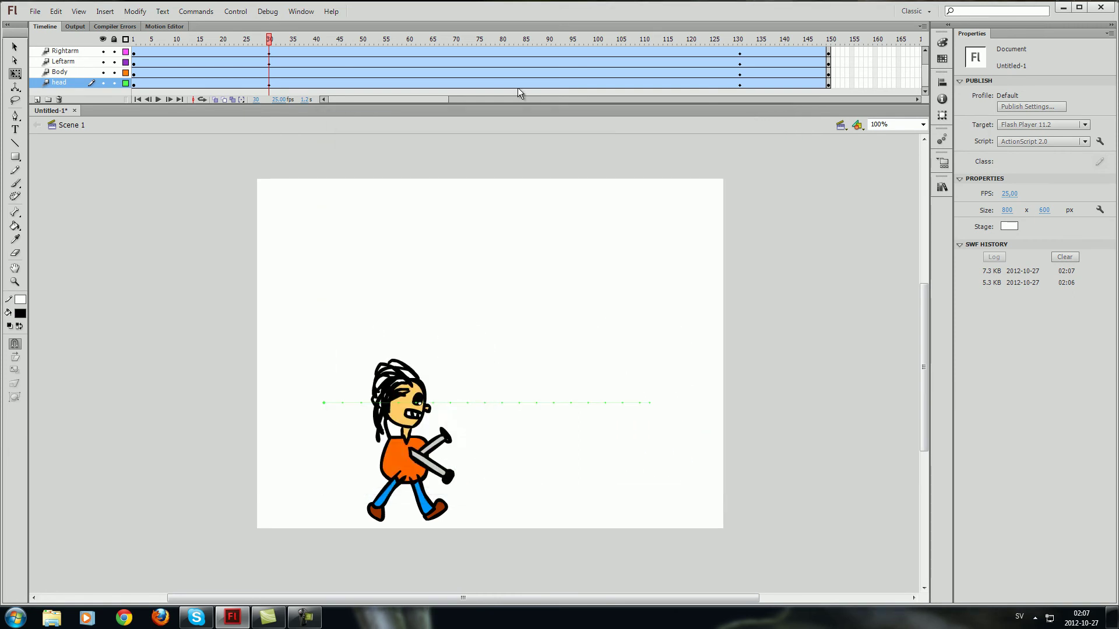
pyautogui.click(529, 51)
pyautogui.scroll(1, 528, 58)
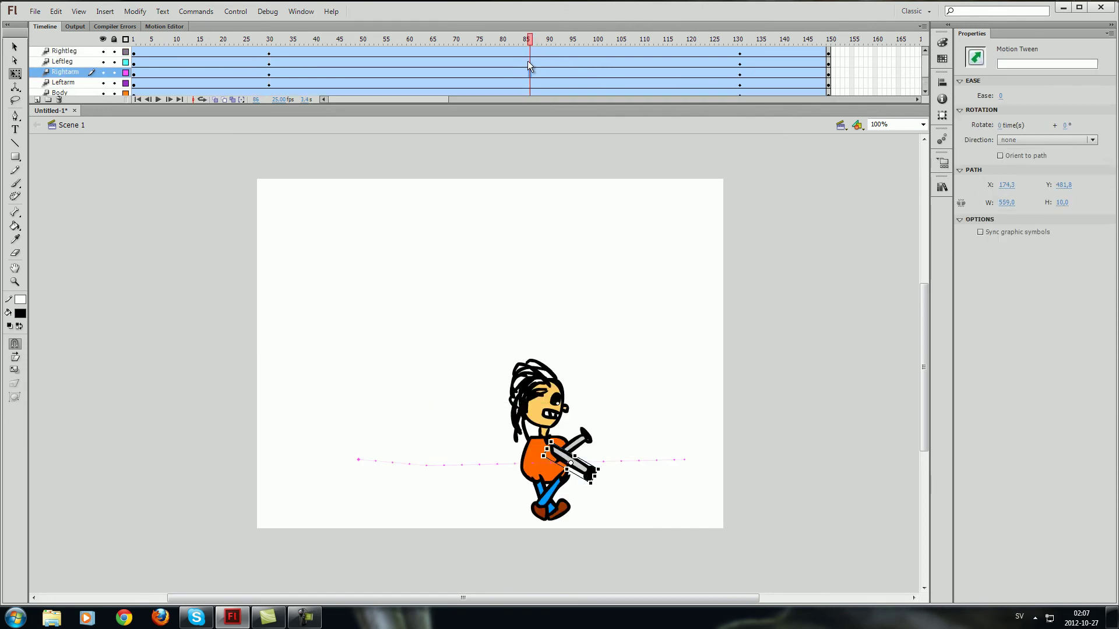
pyautogui.click(504, 51)
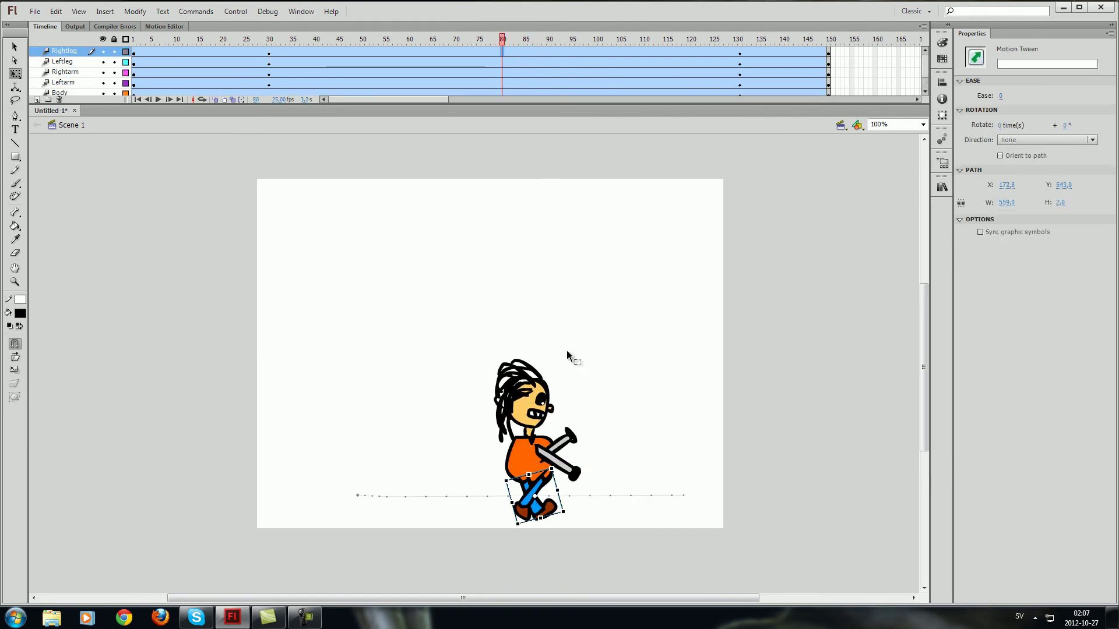
pyautogui.click(569, 506)
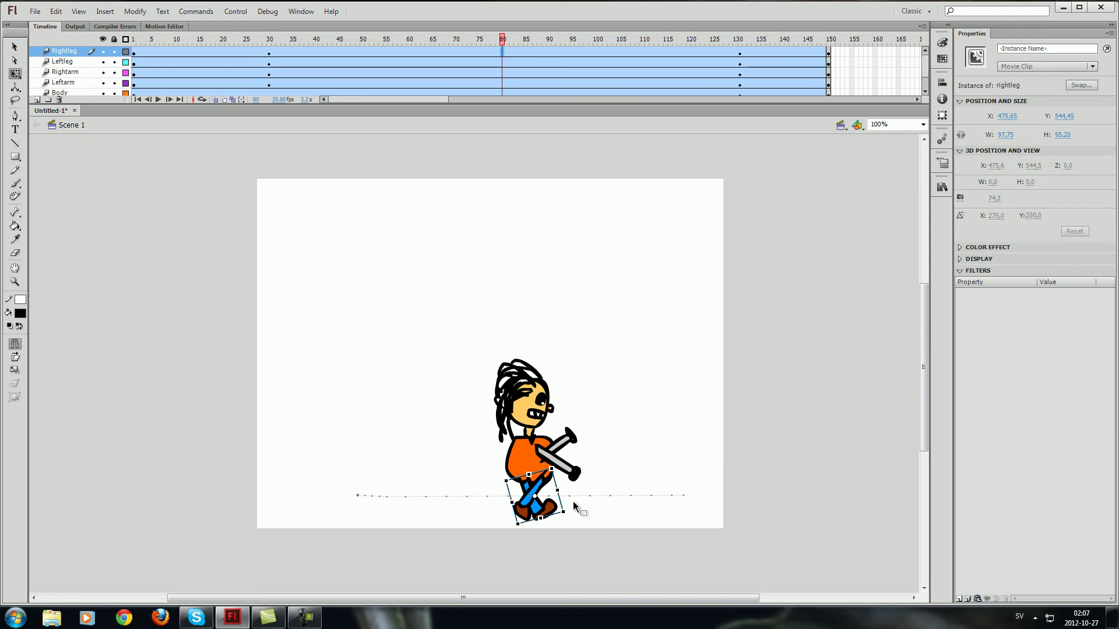
pyautogui.moveTo(570, 511)
pyautogui.mouseDown()
pyautogui.moveTo(568, 480)
pyautogui.moveTo(565, 516)
pyautogui.mouseUp()
pyautogui.click(532, 498)
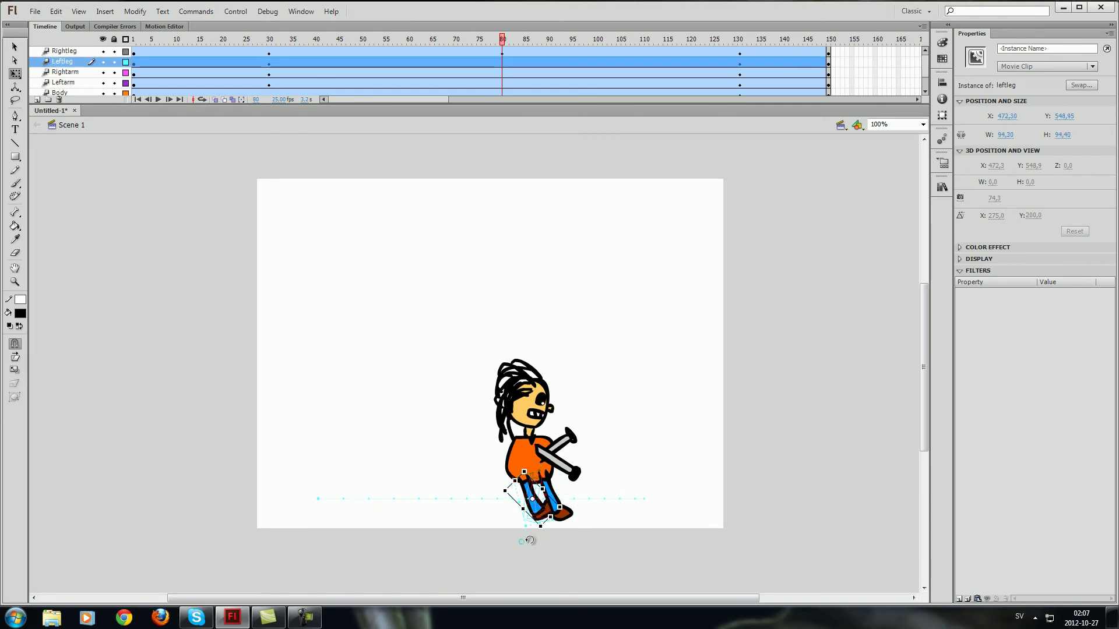
pyautogui.moveTo(530, 540); pyautogui.dragTo(528, 523)
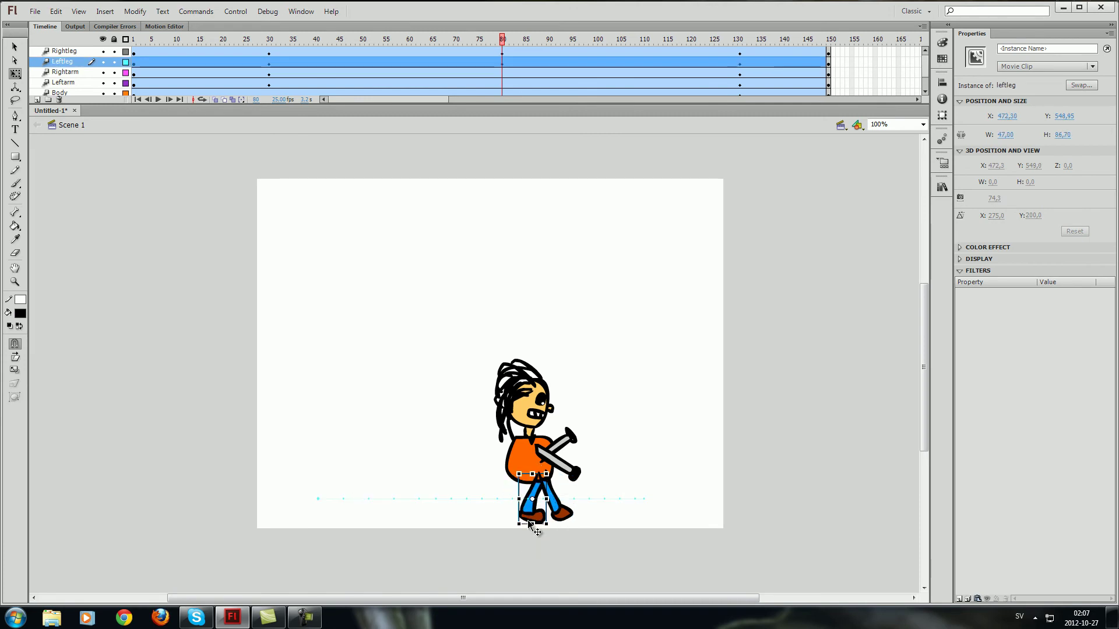
pyautogui.click(600, 485)
# Step: Rotate the right arm to a flatter angle and the left arm to horizontal
pyautogui.click(582, 471)
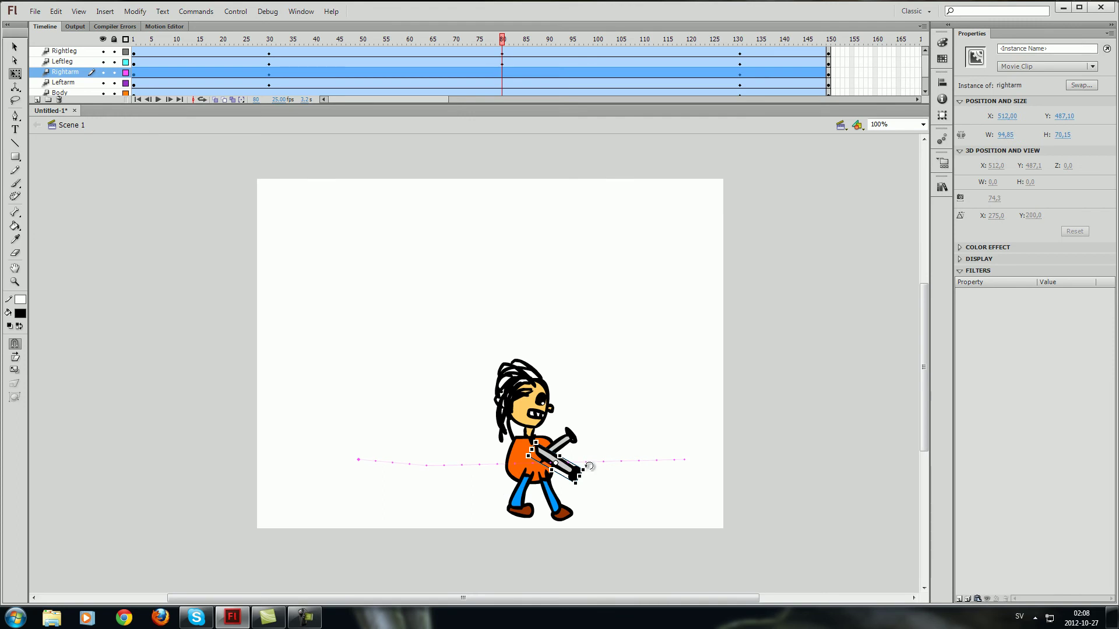
pyautogui.moveTo(584, 460); pyautogui.dragTo(573, 472)
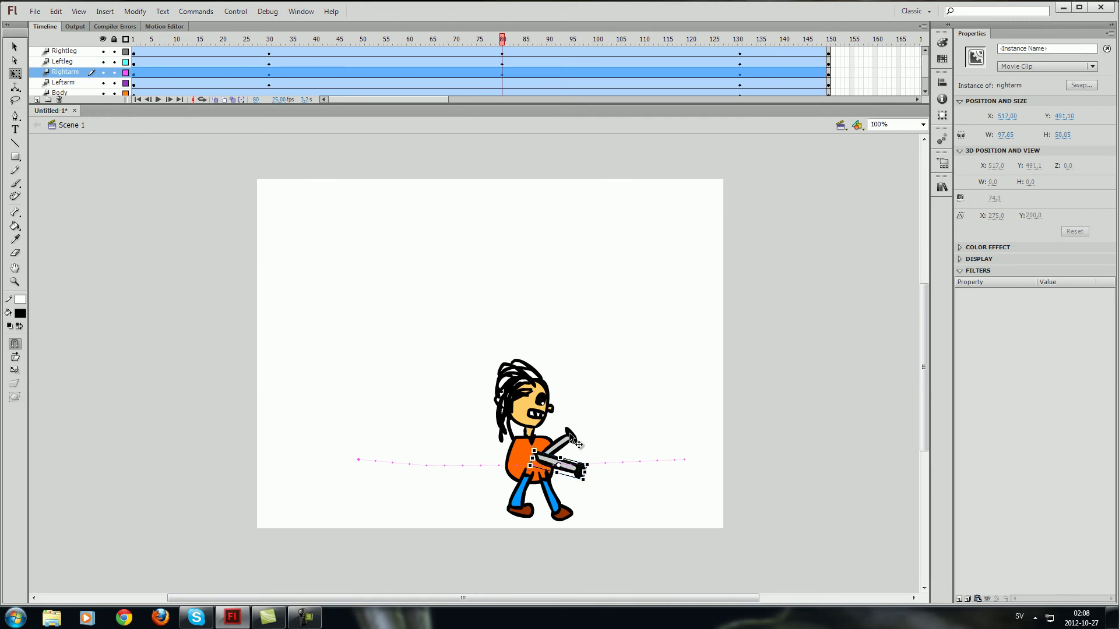
pyautogui.click(569, 431)
pyautogui.moveTo(582, 421); pyautogui.dragTo(583, 442)
# Step: Tilt the head back slightly and nudge it left with the arrow key
pyautogui.click(589, 429)
pyautogui.click(527, 406)
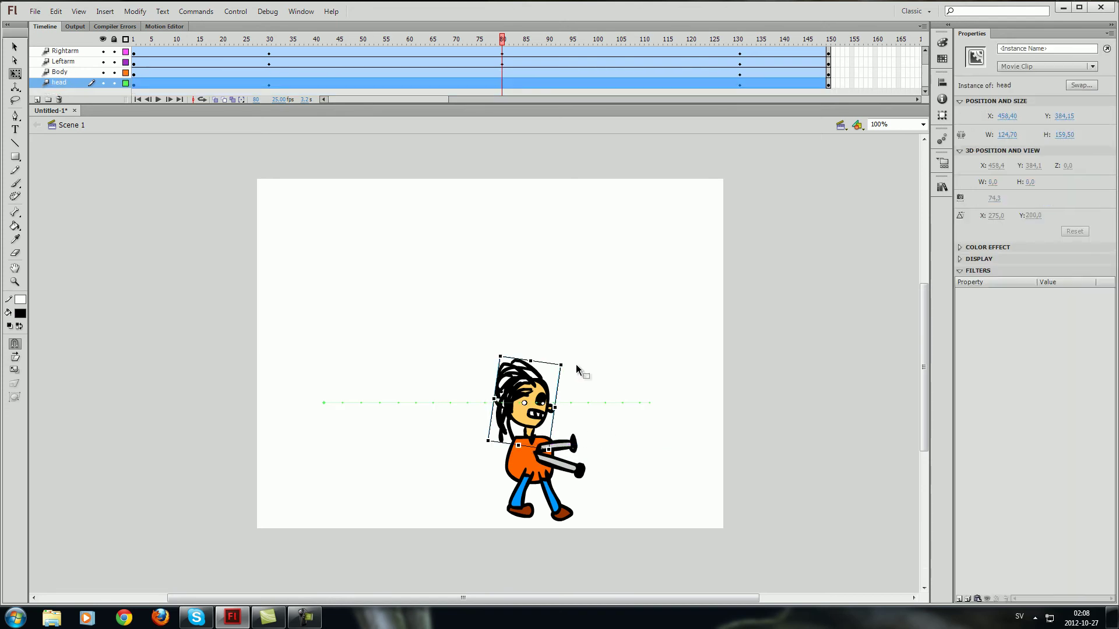
pyautogui.moveTo(568, 360); pyautogui.dragTo(560, 353)
pyautogui.press('Left')
pyautogui.press('Left')
pyautogui.press('Left')
pyautogui.press('Left')
pyautogui.press('Left')
pyautogui.press('Left')
pyautogui.press('Left')
pyautogui.press('Left')
pyautogui.press('Left')
pyautogui.press('Left')
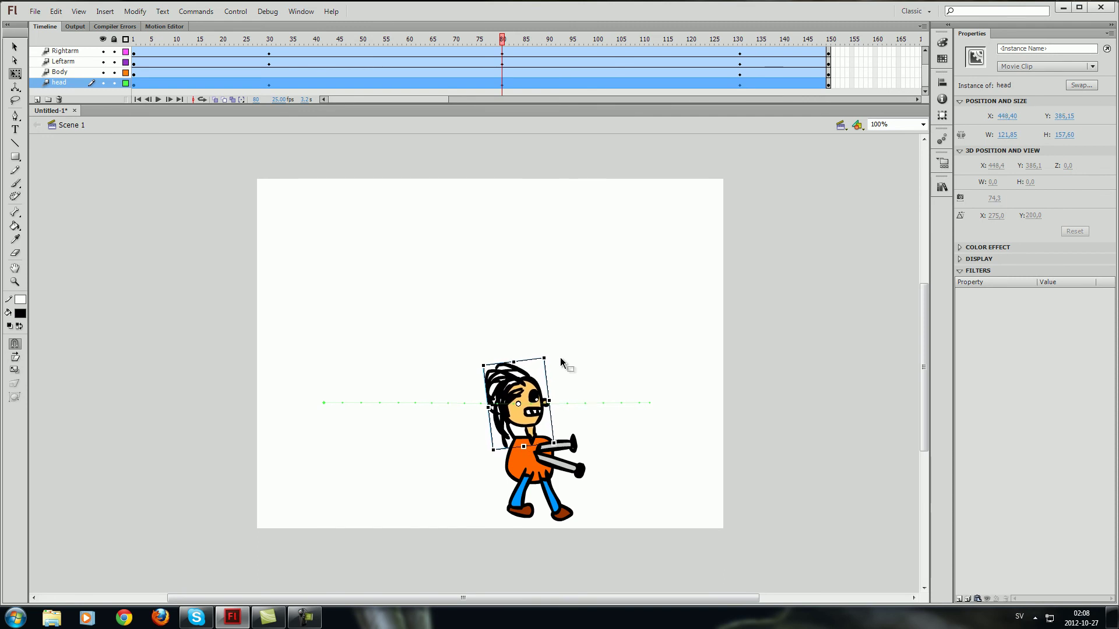
pyautogui.click(623, 345)
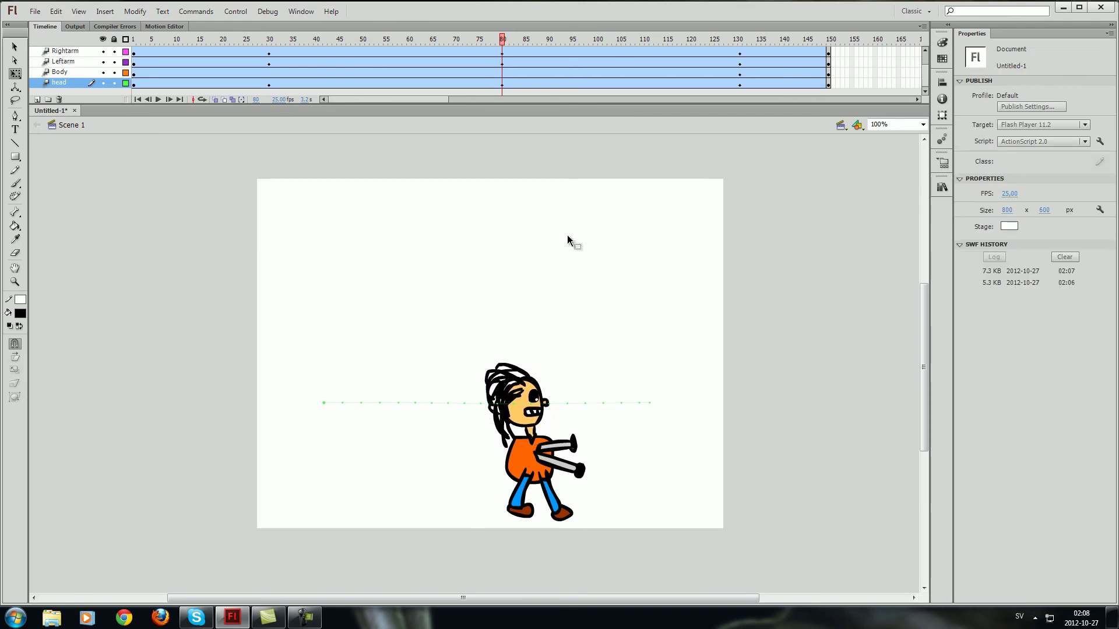
pyautogui.hotkey('ctrl', 'Return')
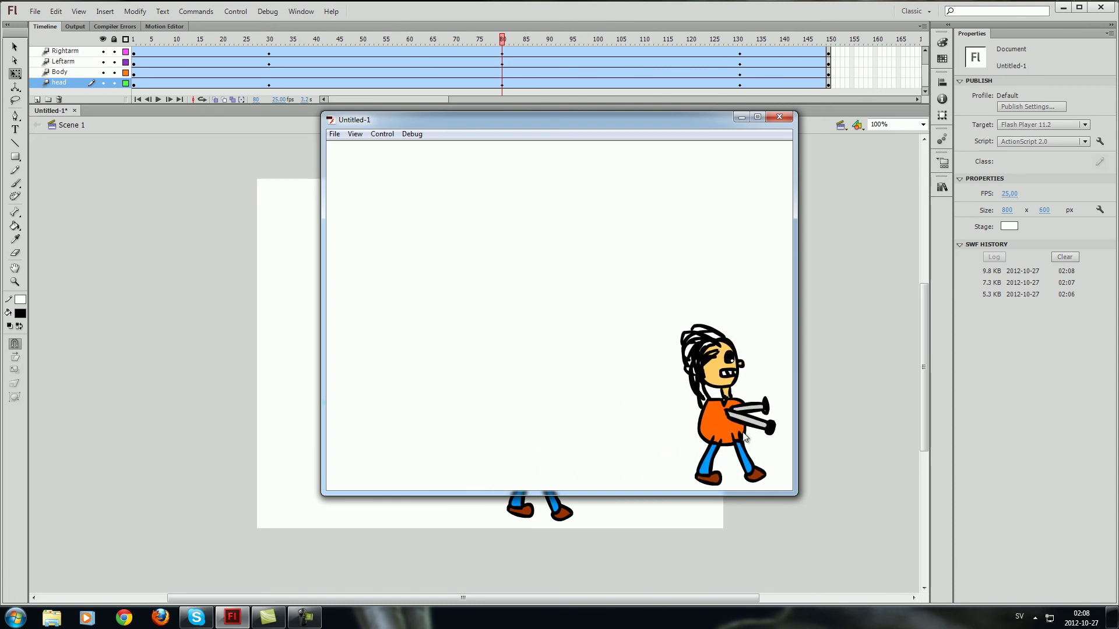
pyautogui.click(784, 117)
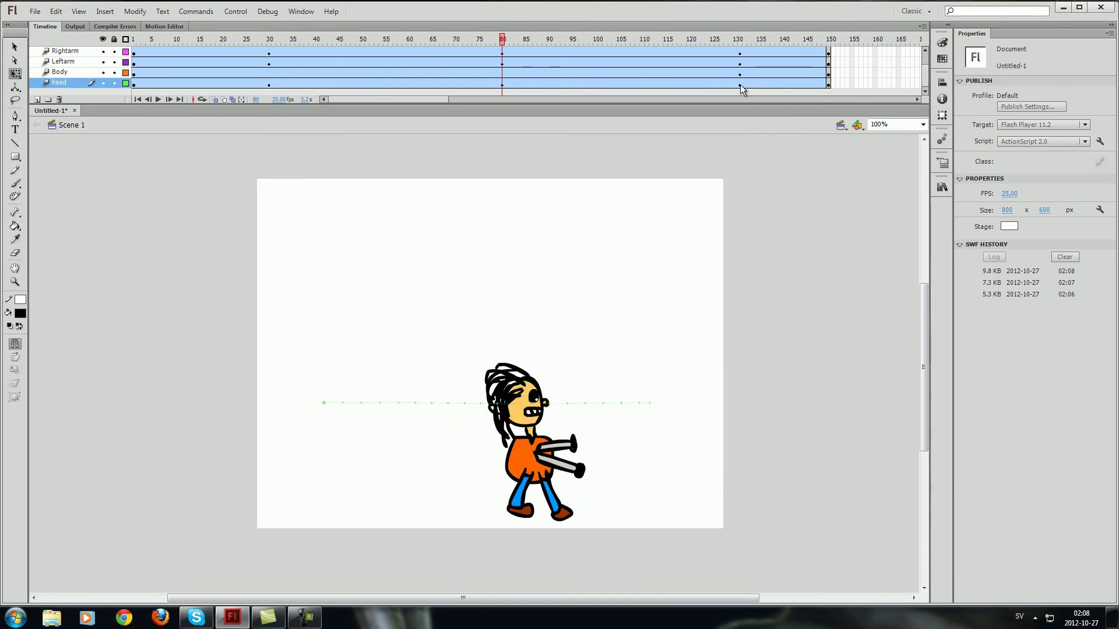
# Step: At frame 131, rotate the head clockwise and nudge it slightly left
pyautogui.click(740, 85)
pyautogui.scroll(1, 739, 85)
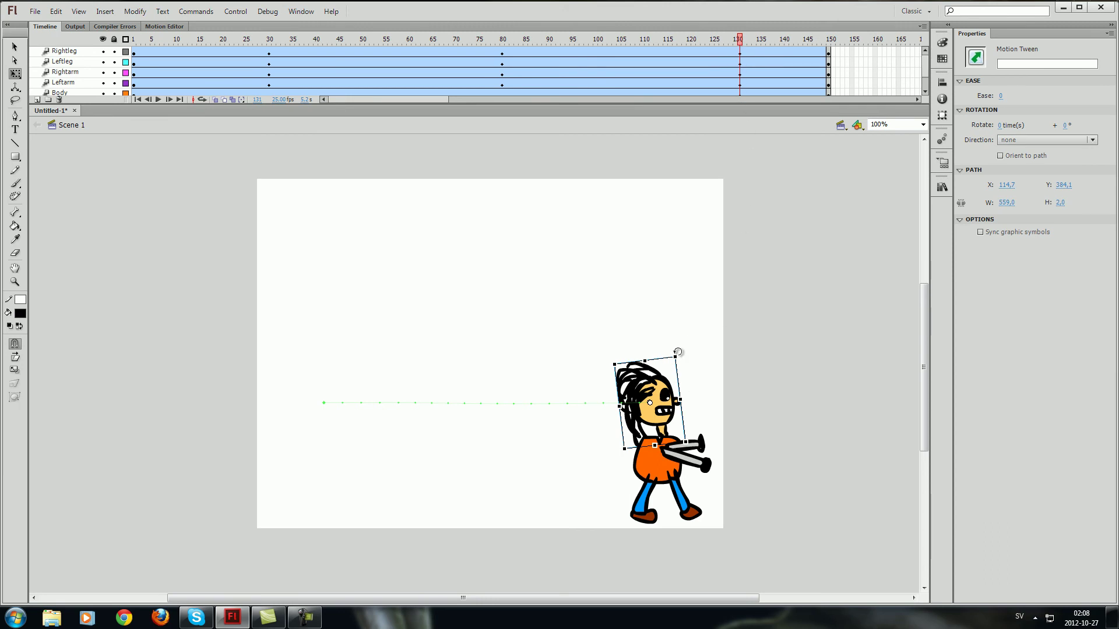
pyautogui.moveTo(685, 352); pyautogui.dragTo(686, 392)
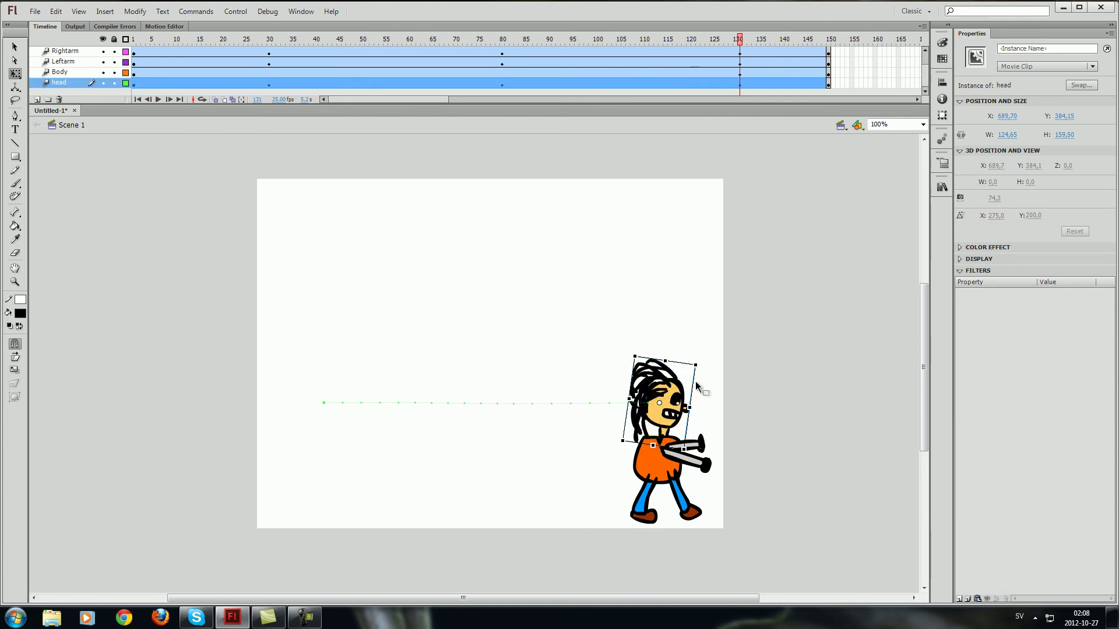
pyautogui.press('Left')
pyautogui.press('Left')
pyautogui.press('Left')
pyautogui.press('Left')
pyautogui.press('Left')
pyautogui.press('Left')
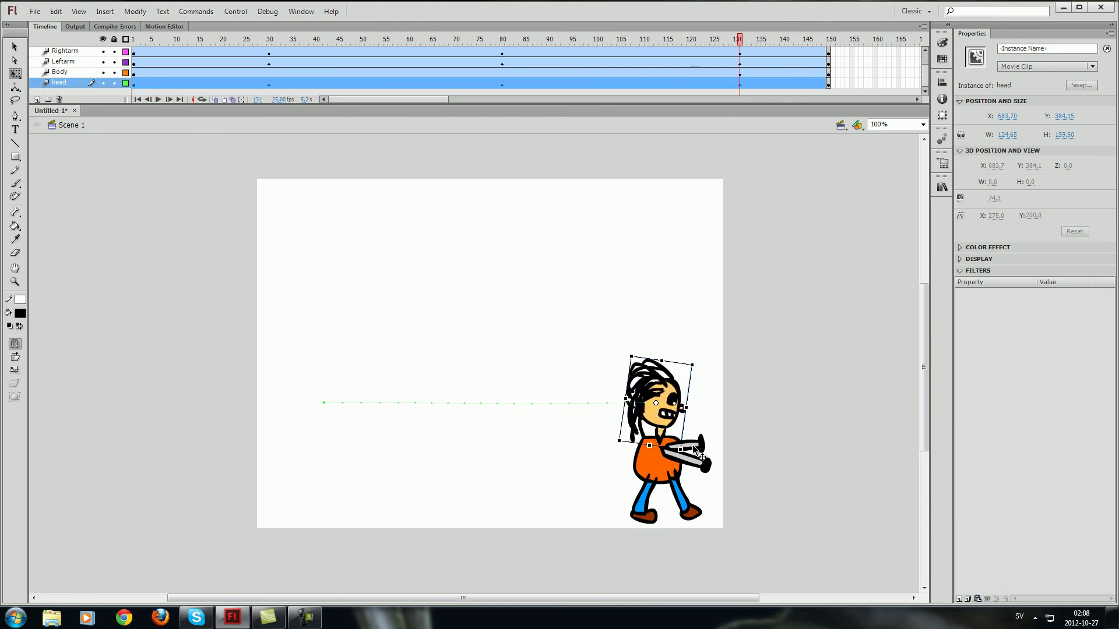
# Step: Rotate the right arm downward and nudge it down one step
pyautogui.click(699, 455)
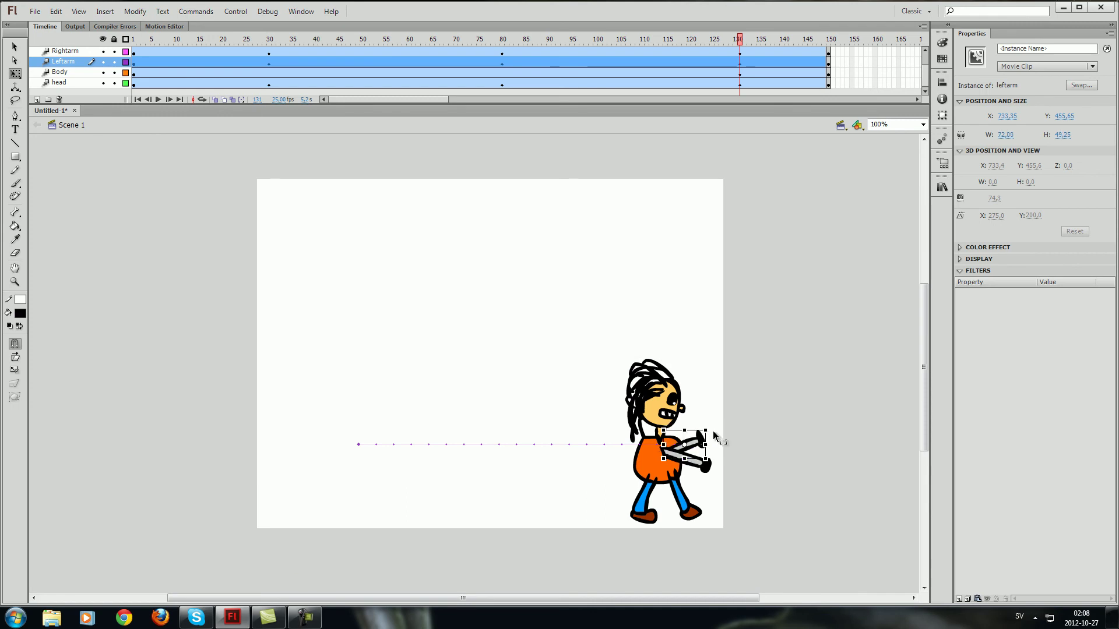
pyautogui.click(707, 472)
pyautogui.moveTo(720, 455); pyautogui.dragTo(717, 483)
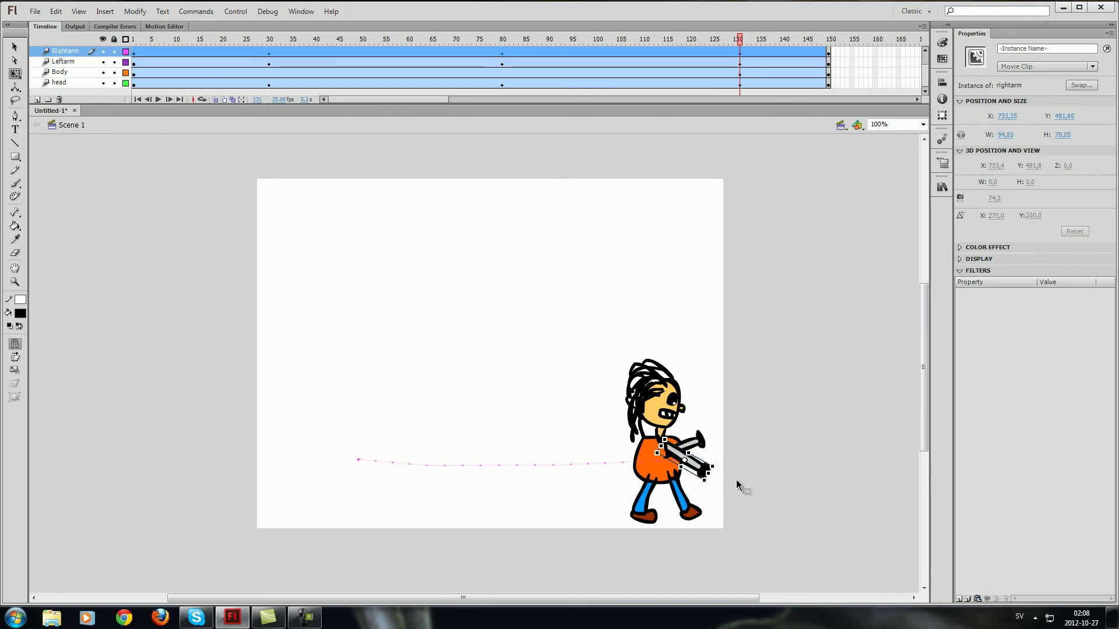
pyautogui.press('Down')
pyautogui.press('Down')
pyautogui.press('Down')
pyautogui.press('Down')
pyautogui.press('Down')
pyautogui.press('Down')
pyautogui.press('Down')
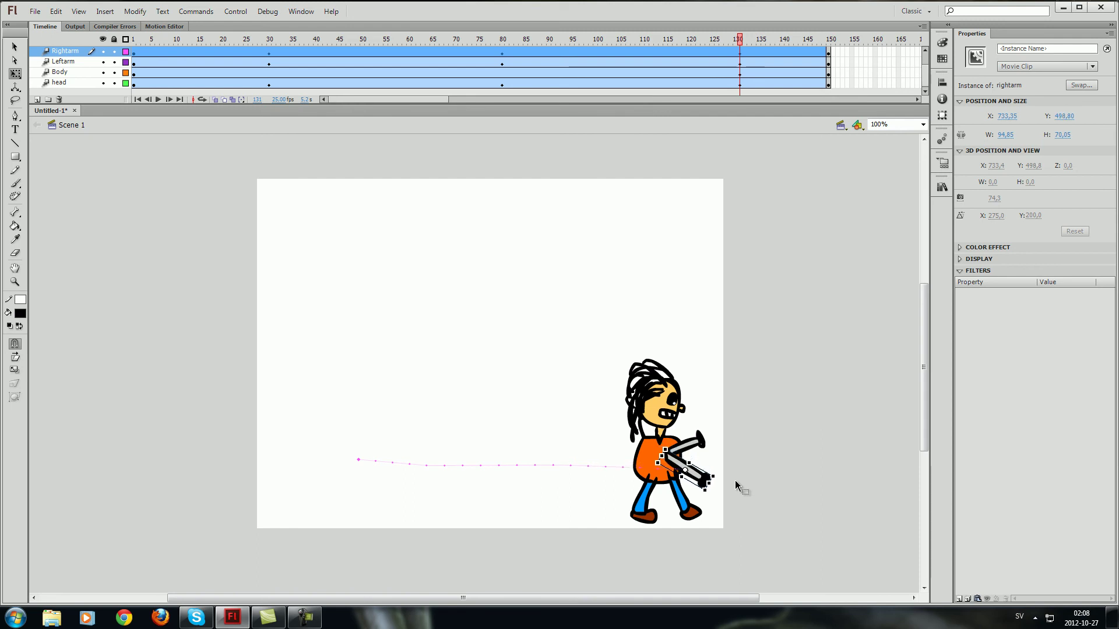
pyautogui.click(713, 520)
# Step: Stand the right leg upright, shift it left and down, and rotate the left leg into a stride
pyautogui.click(694, 514)
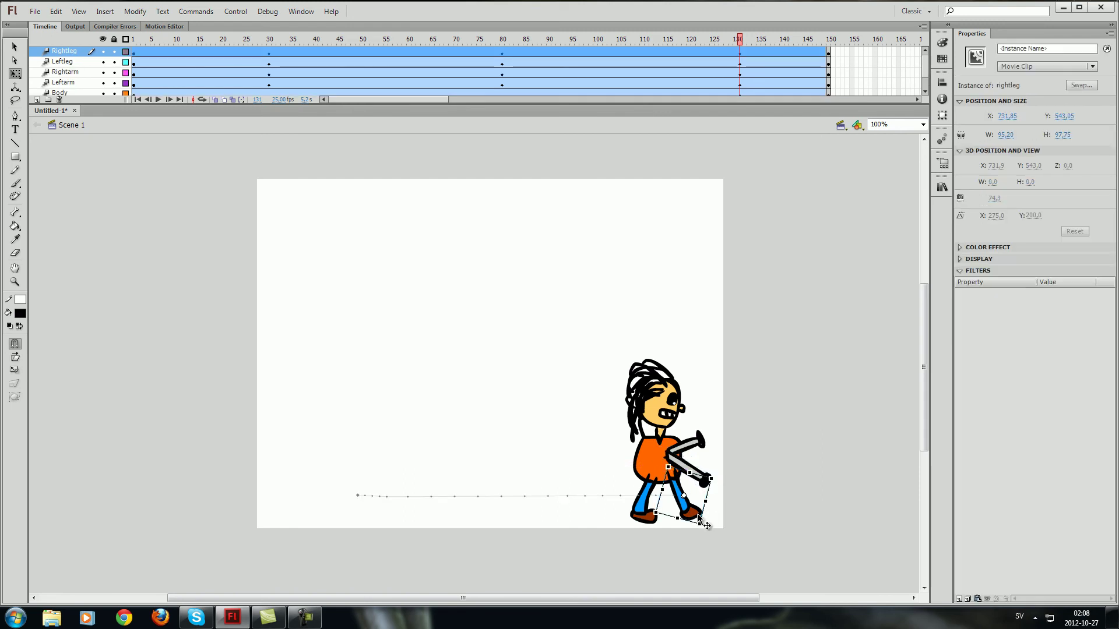
pyautogui.moveTo(718, 471); pyautogui.dragTo(712, 467)
pyautogui.click(641, 512)
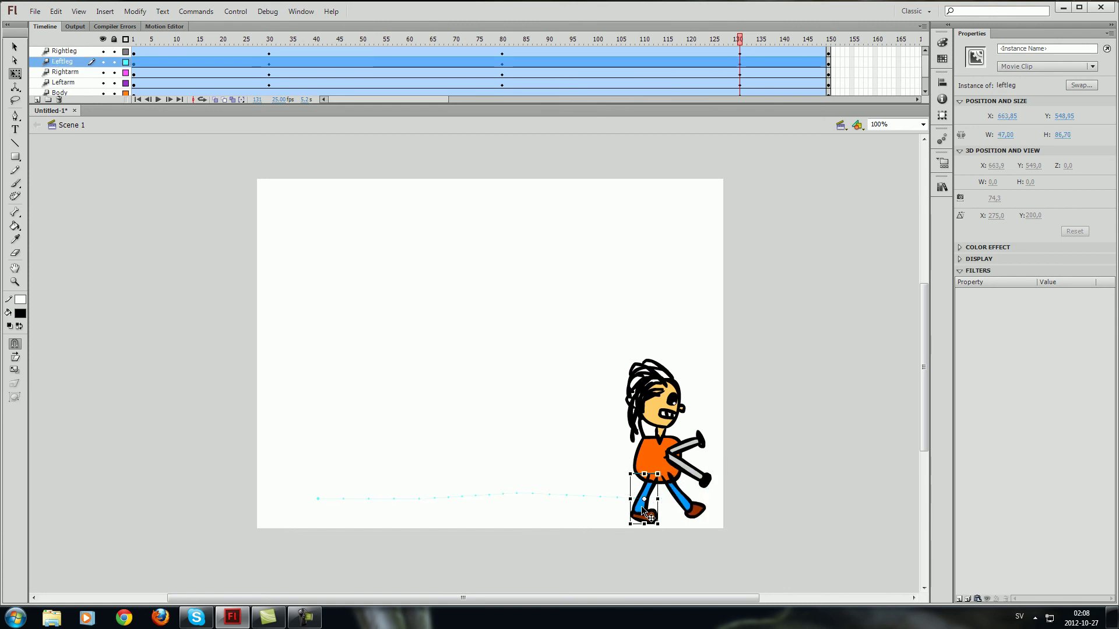
pyautogui.click(695, 511)
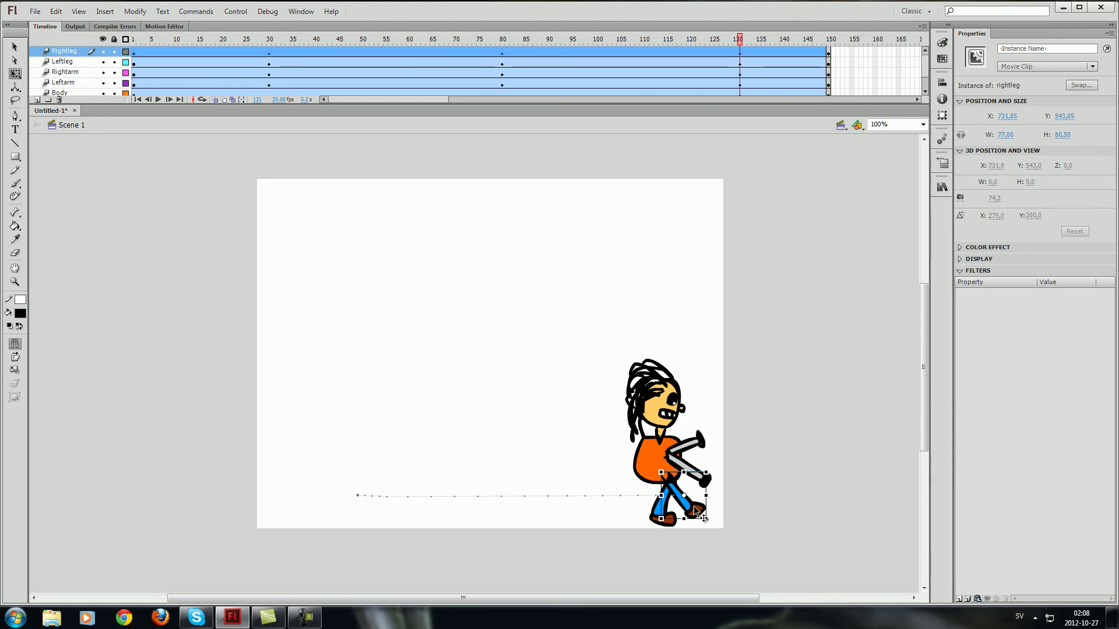
pyautogui.moveTo(695, 511); pyautogui.dragTo(670, 527)
pyautogui.click(687, 522)
pyautogui.click(674, 520)
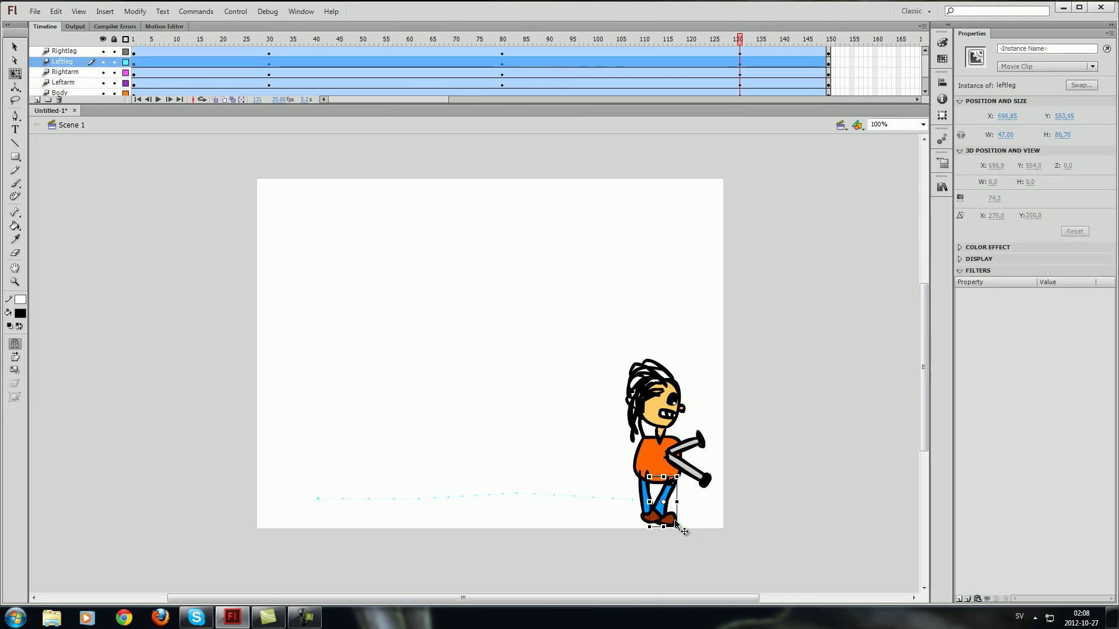
pyautogui.moveTo(686, 518)
pyautogui.mouseDown()
pyautogui.moveTo(677, 515)
pyautogui.moveTo(693, 522)
pyautogui.mouseUp()
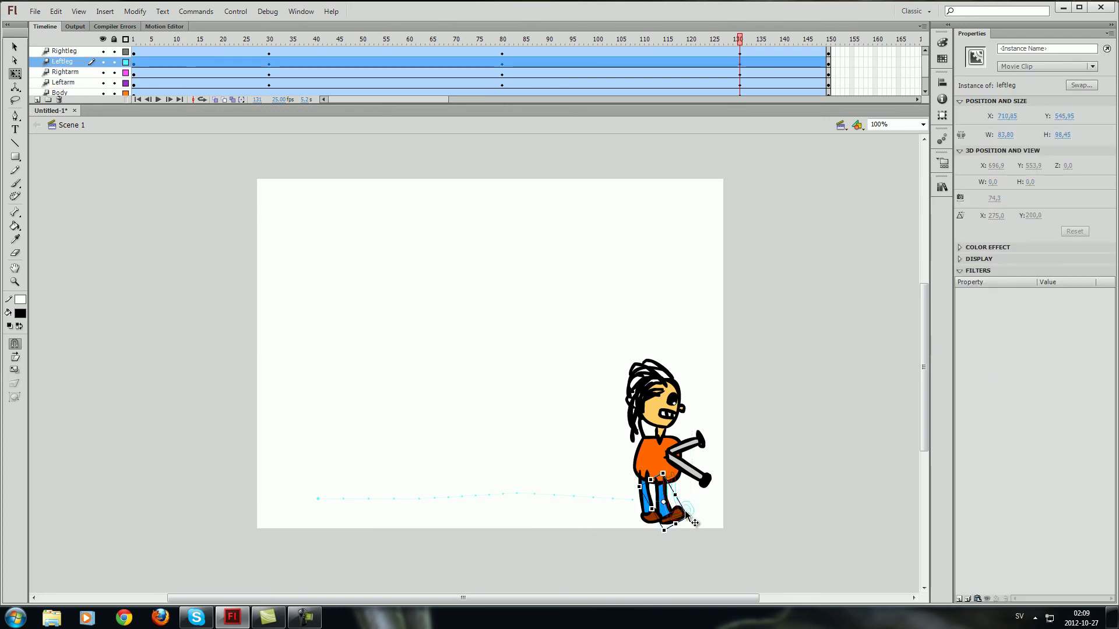
# Step: Rotate the right leg backward to complete the frame-131 stride
pyautogui.click(717, 494)
pyautogui.click(650, 513)
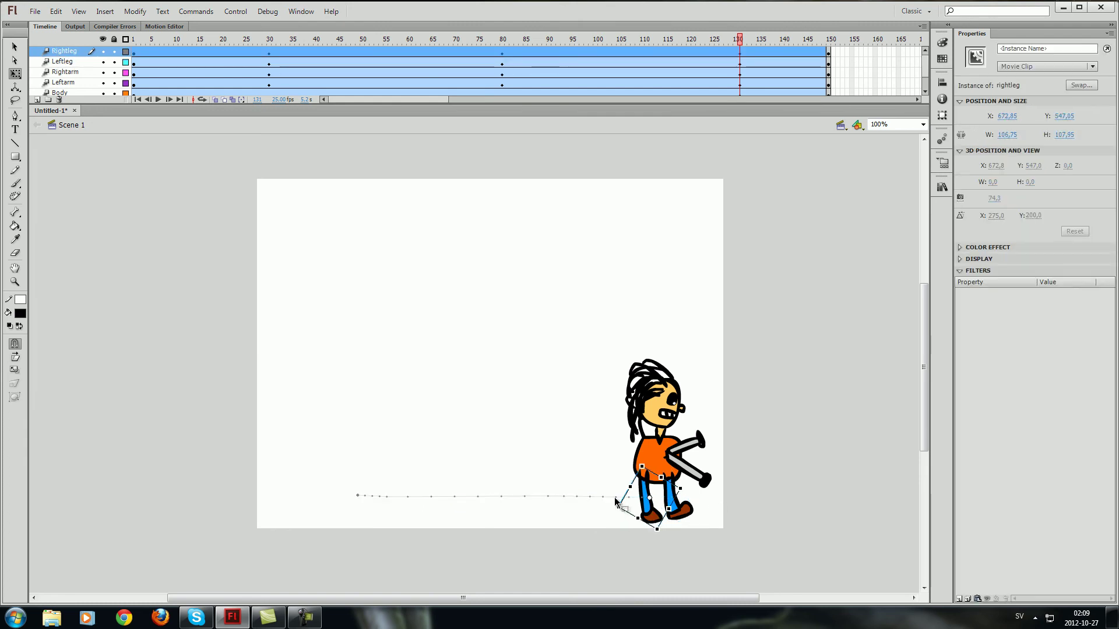
pyautogui.click(613, 504)
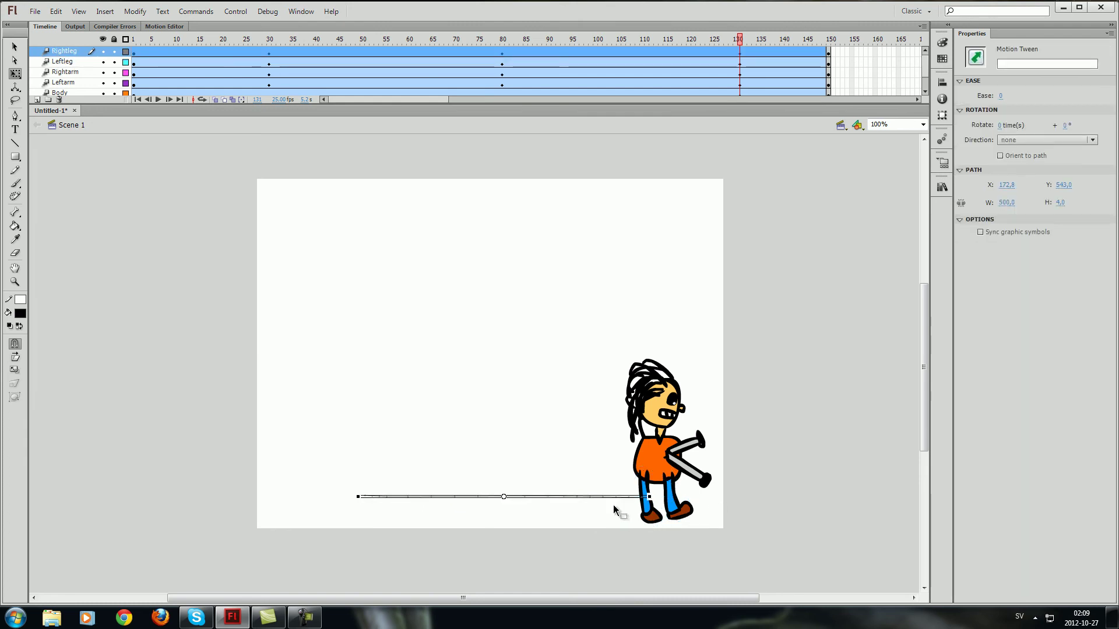
pyautogui.click(638, 513)
pyautogui.click(621, 506)
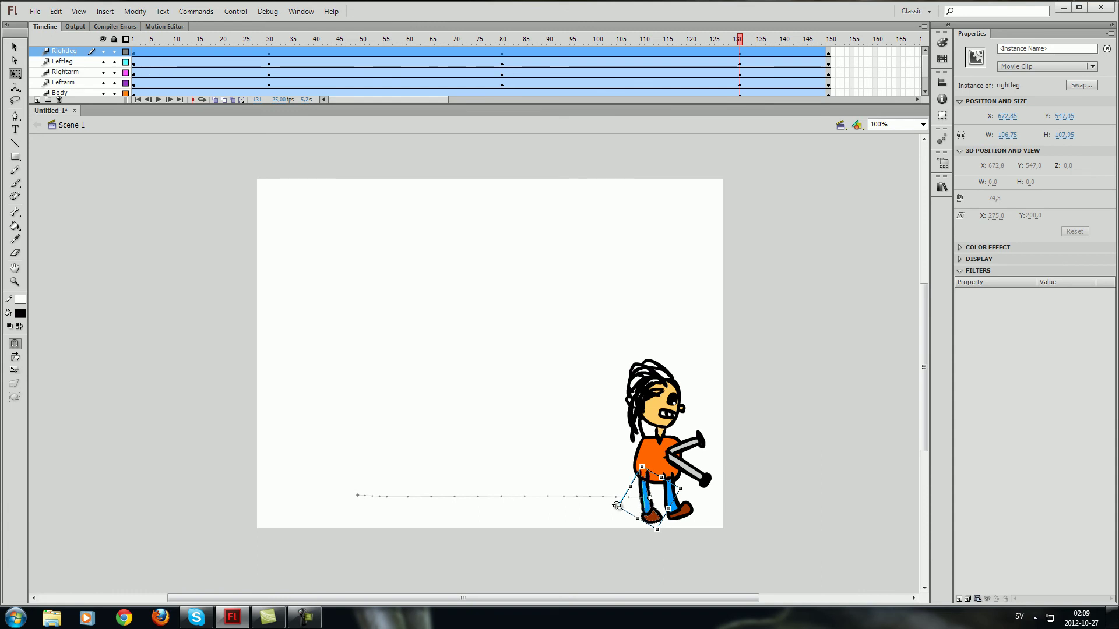
pyautogui.moveTo(616, 506); pyautogui.dragTo(617, 499)
pyautogui.click(731, 494)
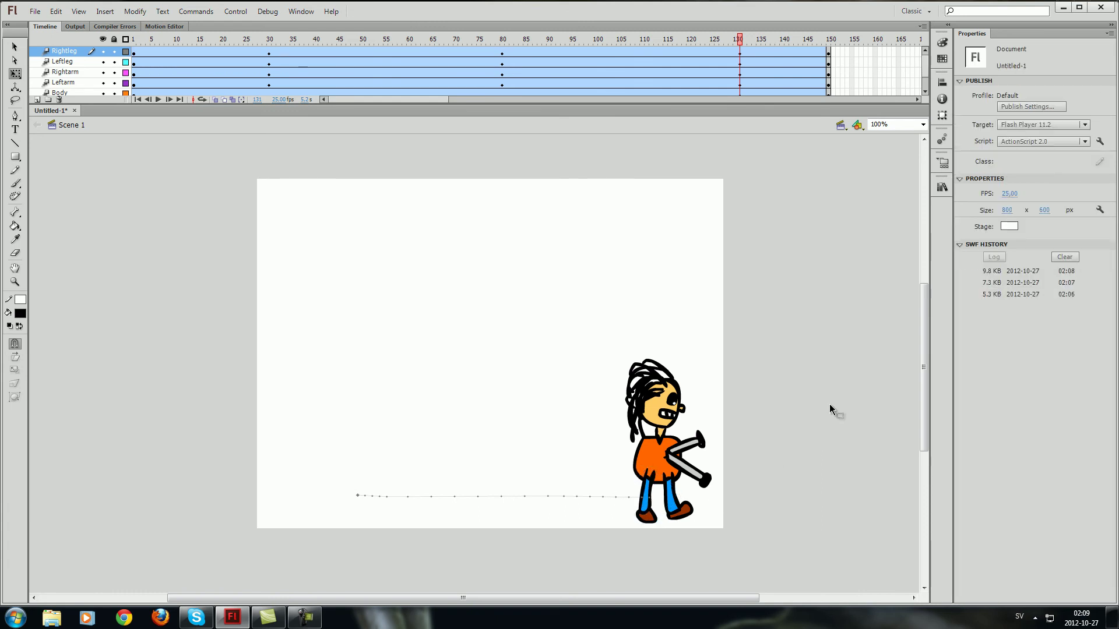
# Step: Watch the walk play in a Ctrl+Enter test movie, then close the Flash Player window
pyautogui.hotkey('ctrl', 'Return')
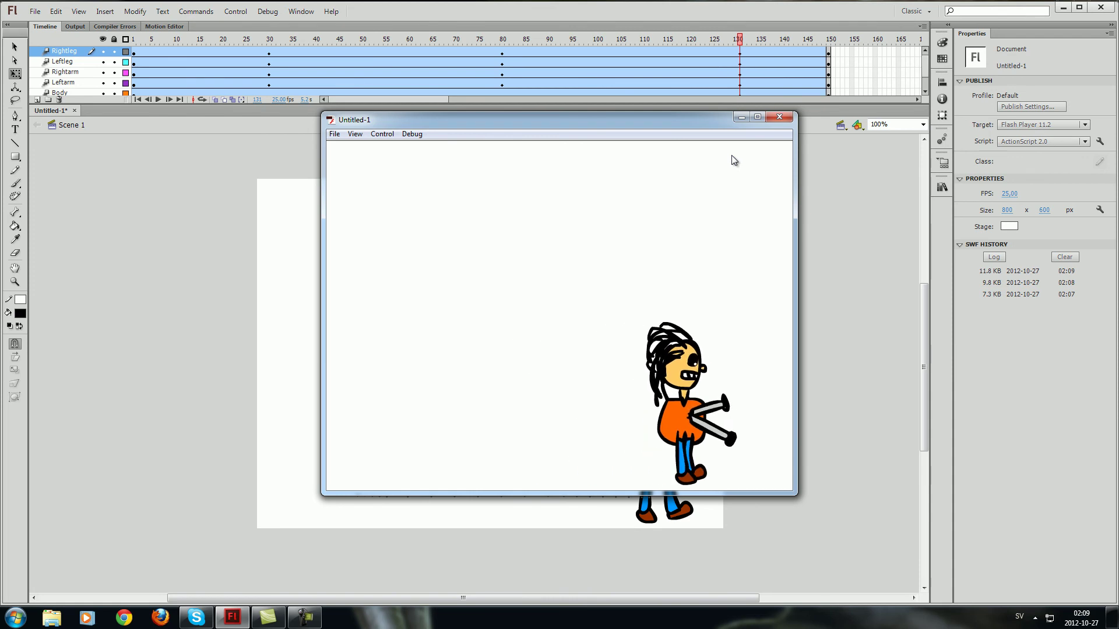
pyautogui.click(780, 118)
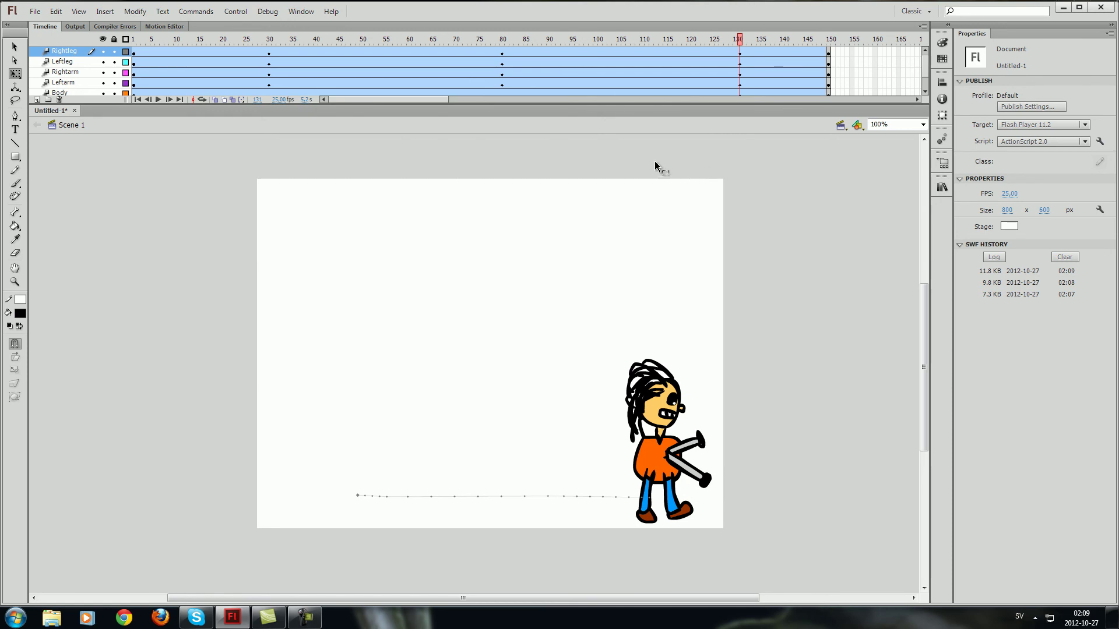